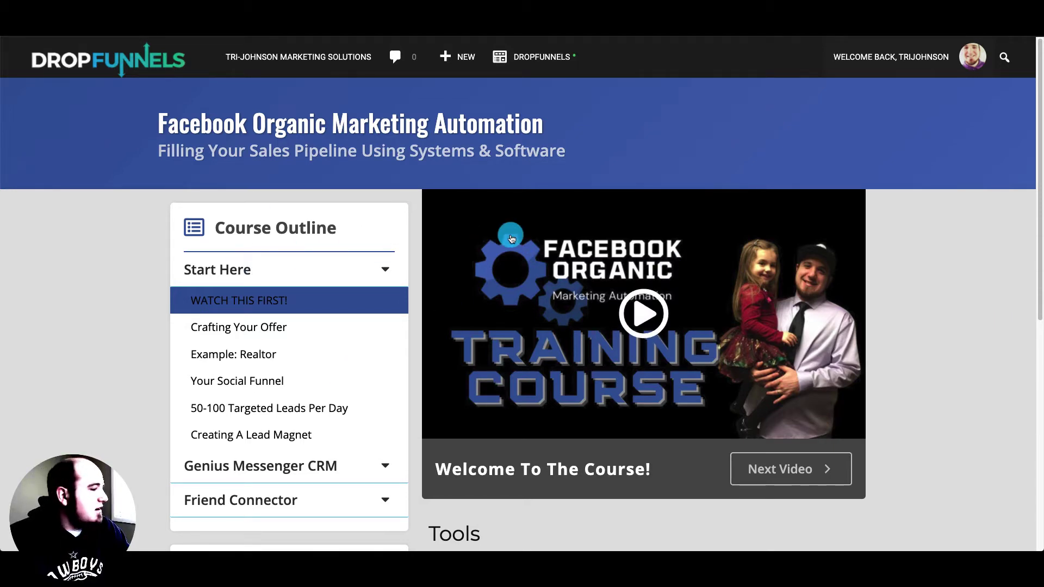
Step: Look over the Facebook Organic Marketing Automation course page, including its outline, resources and tools
{"action": "scroll", "coordinate": [524, 257], "scroll_direction": "down", "scroll_amount": 1}
{"action": "scroll", "coordinate": [525, 257], "scroll_direction": "down", "scroll_amount": 7}
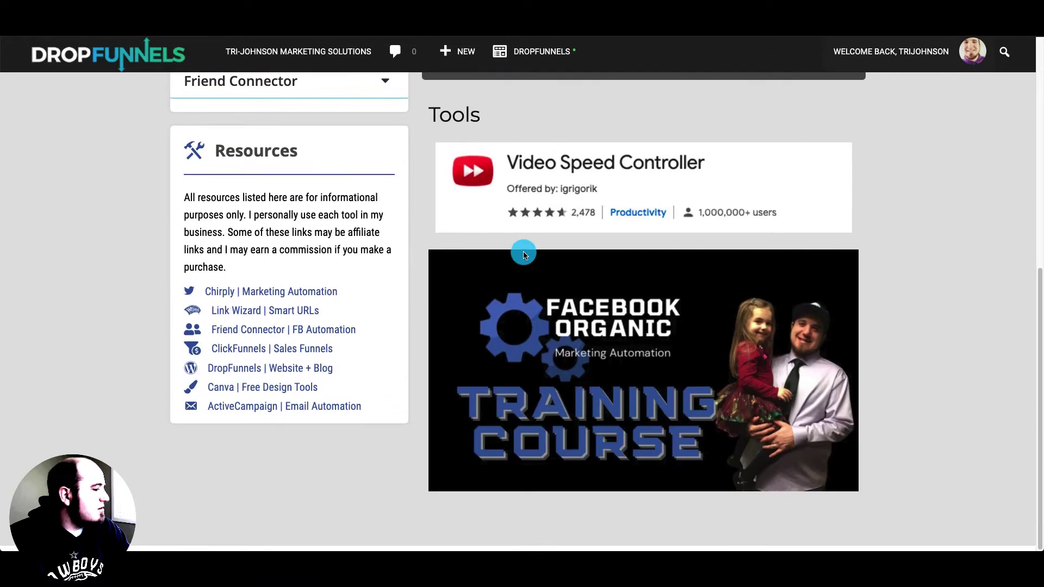
{"action": "scroll", "coordinate": [525, 257], "scroll_direction": "up", "scroll_amount": 8}
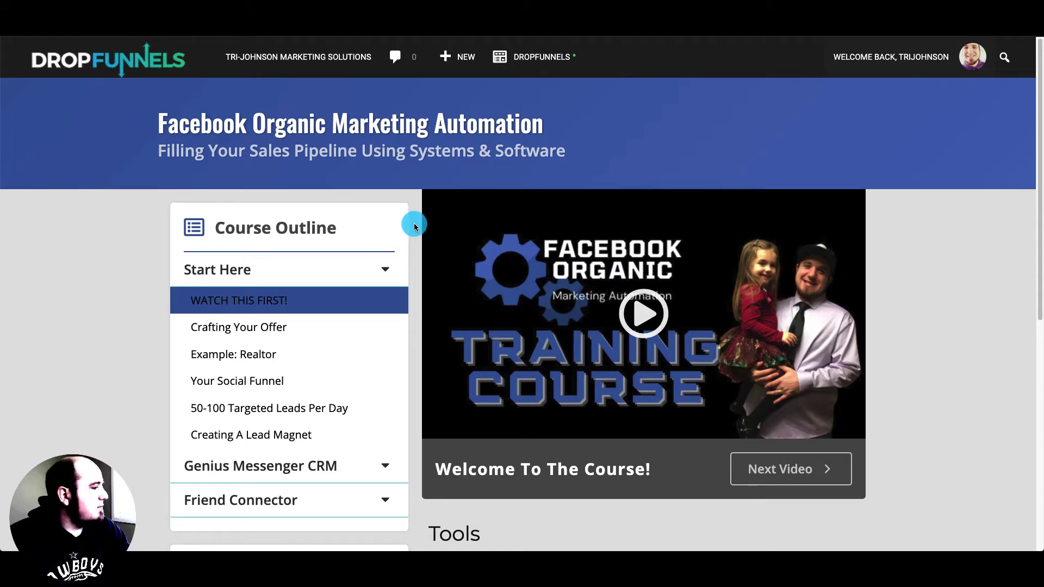
{"action": "scroll", "coordinate": [414, 221], "scroll_direction": "down", "scroll_amount": 8}
{"action": "scroll", "coordinate": [413, 227], "scroll_direction": "up", "scroll_amount": 8}
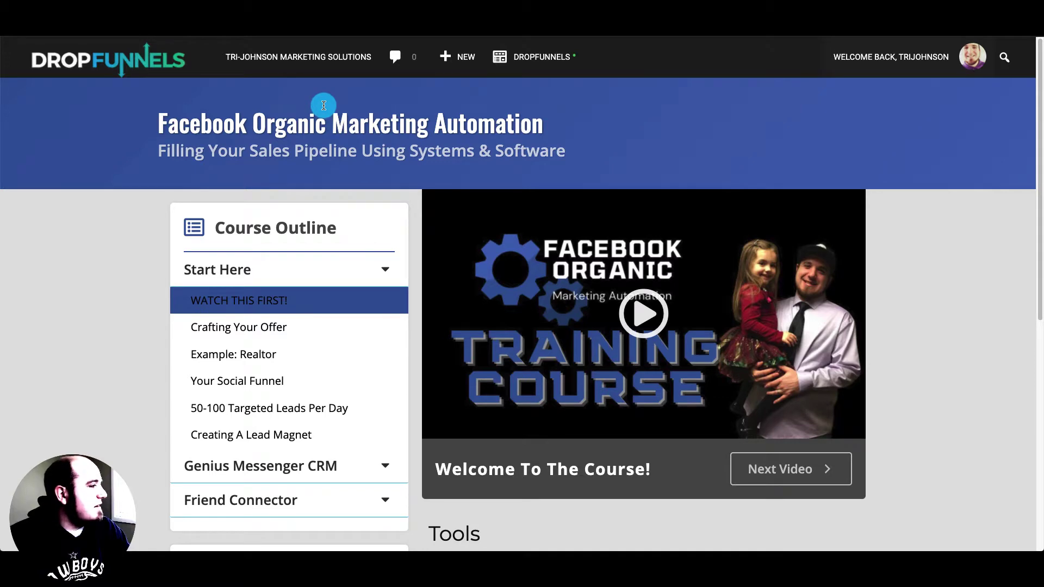
Step: Switch to the Memberships page and review the modules of the Facebook Organic Marketing Automation membership
{"action": "left_click", "coordinate": [255, 22]}
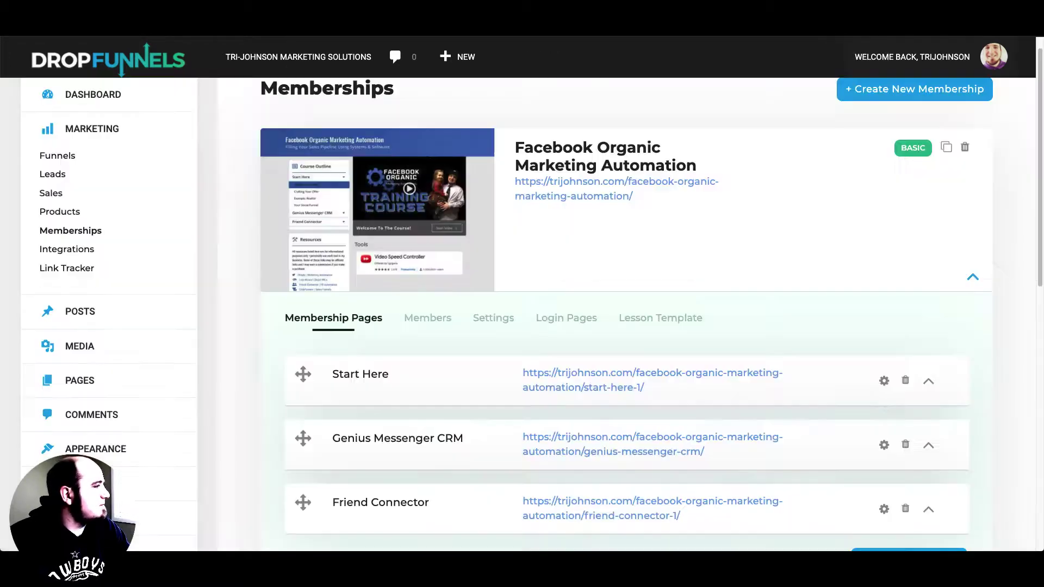
{"action": "scroll", "coordinate": [215, 225], "scroll_direction": "up", "scroll_amount": 1}
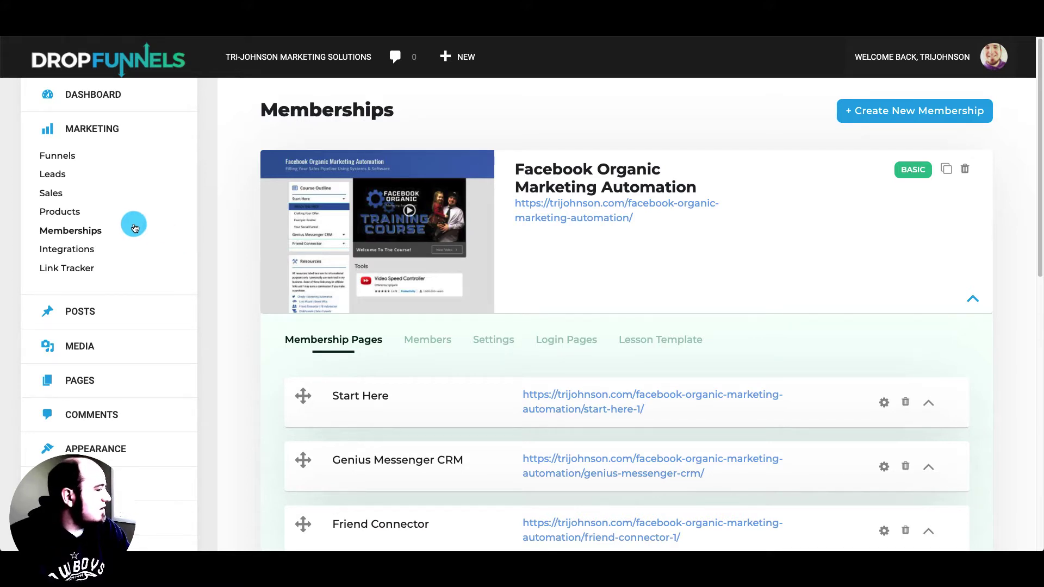
{"action": "scroll", "coordinate": [262, 298], "scroll_direction": "down", "scroll_amount": 4}
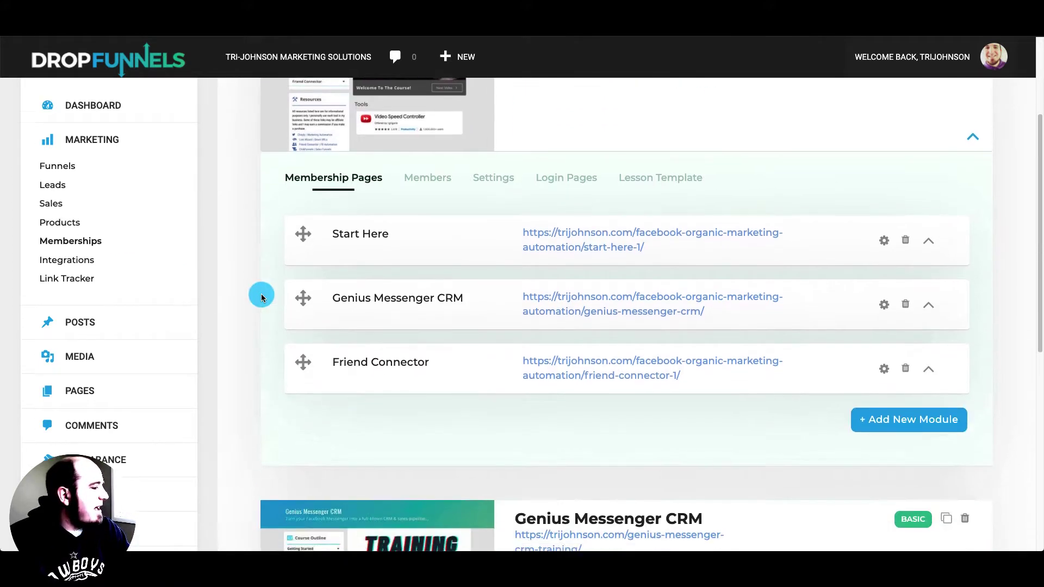
{"action": "scroll", "coordinate": [503, 163], "scroll_direction": "up", "scroll_amount": 1}
{"action": "scroll", "coordinate": [502, 162], "scroll_direction": "up", "scroll_amount": 2}
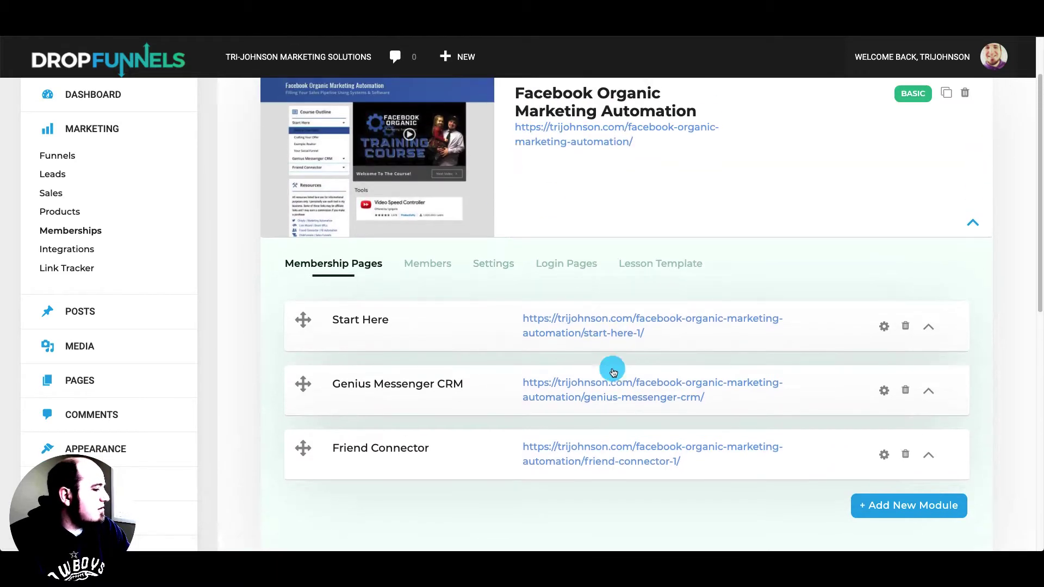
Step: Review the Facebook Organic Marketing Automation membership's member list and view its Add Member form without adding anyone
{"action": "left_click", "coordinate": [443, 265]}
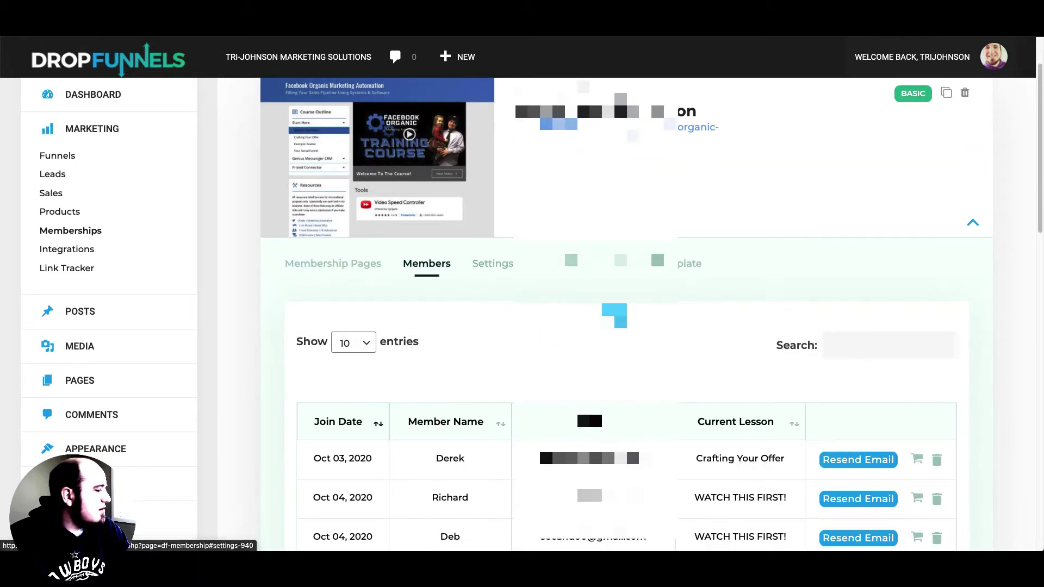
{"action": "scroll", "coordinate": [946, 361], "scroll_direction": "down", "scroll_amount": 7}
{"action": "scroll", "coordinate": [949, 365], "scroll_direction": "down", "scroll_amount": 6}
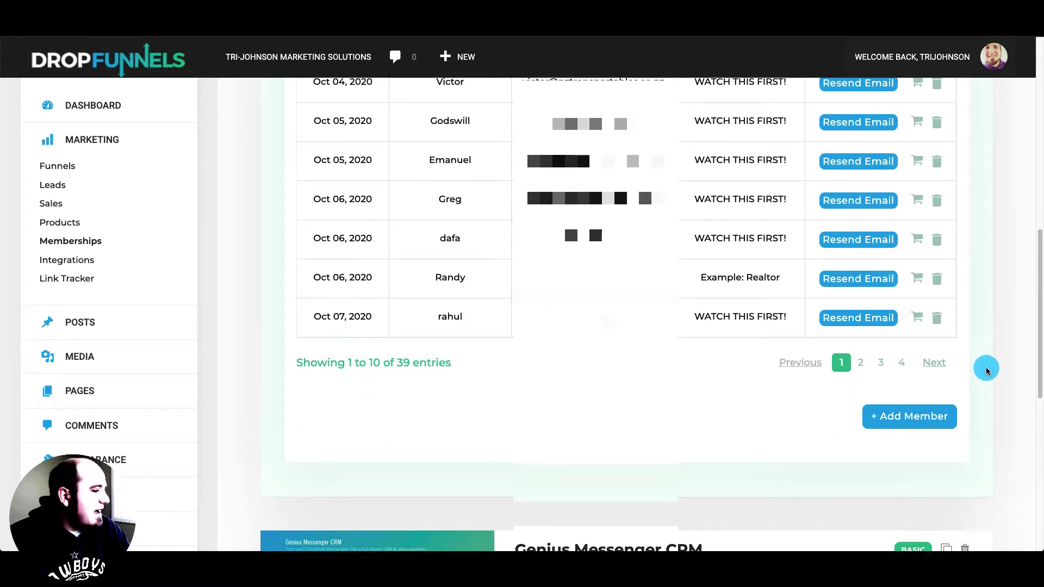
{"action": "left_click", "coordinate": [912, 415]}
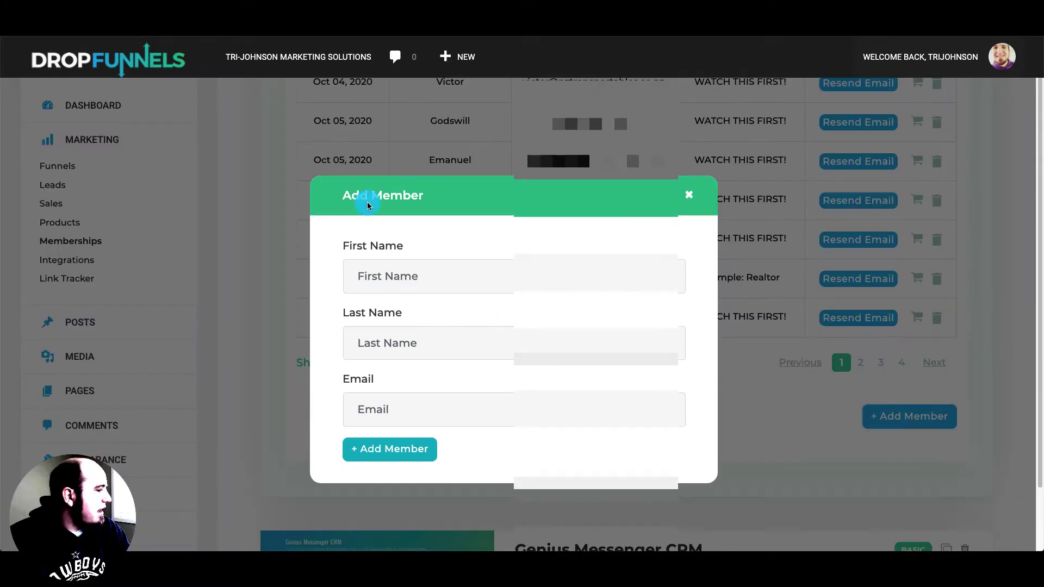
{"action": "left_click", "coordinate": [691, 194]}
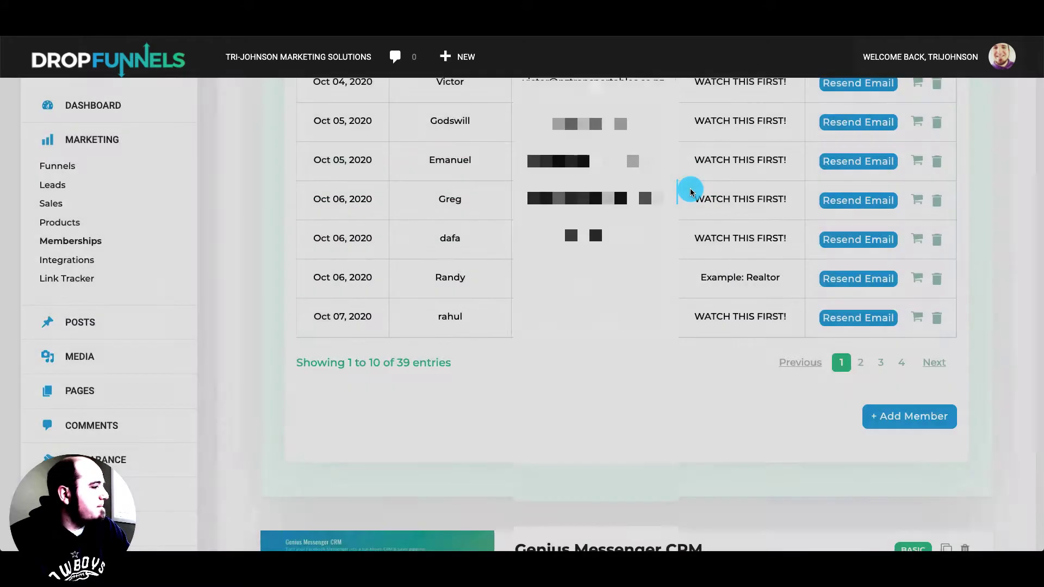
Step: Open the Products list and expand the Facebook Marketing Automation Course product
{"action": "scroll", "coordinate": [688, 191], "scroll_direction": "up", "scroll_amount": 8}
{"action": "scroll", "coordinate": [553, 267], "scroll_direction": "up", "scroll_amount": 2}
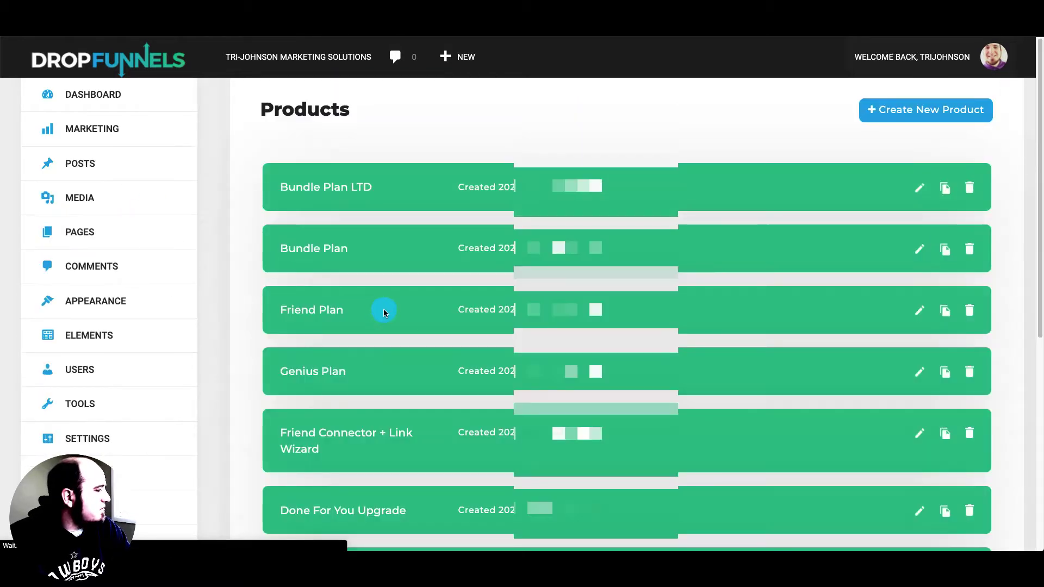
{"action": "scroll", "coordinate": [494, 260], "scroll_direction": "down", "scroll_amount": 3}
{"action": "scroll", "coordinate": [494, 257], "scroll_direction": "down", "scroll_amount": 5}
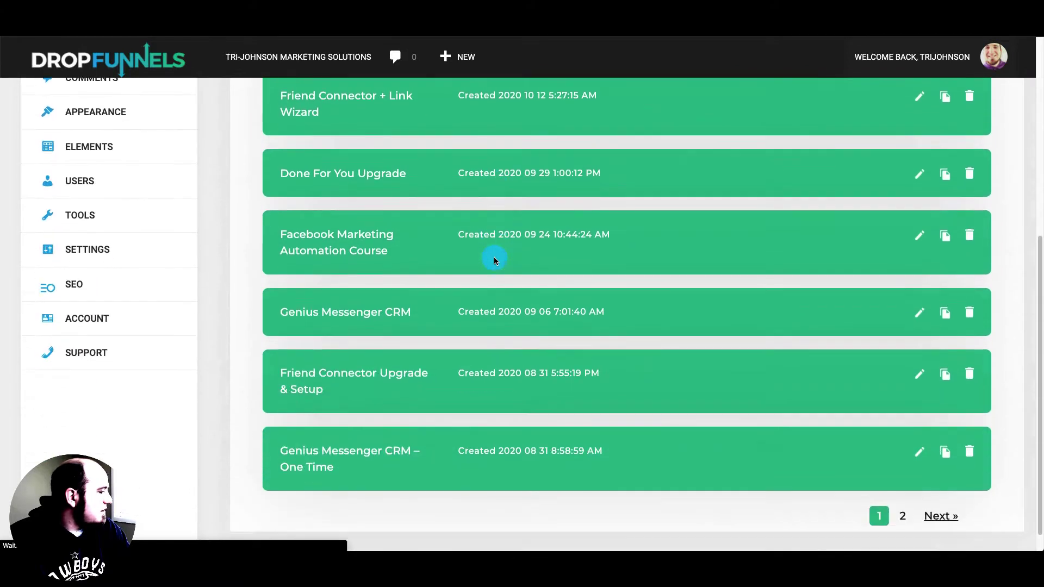
{"action": "left_click", "coordinate": [330, 216]}
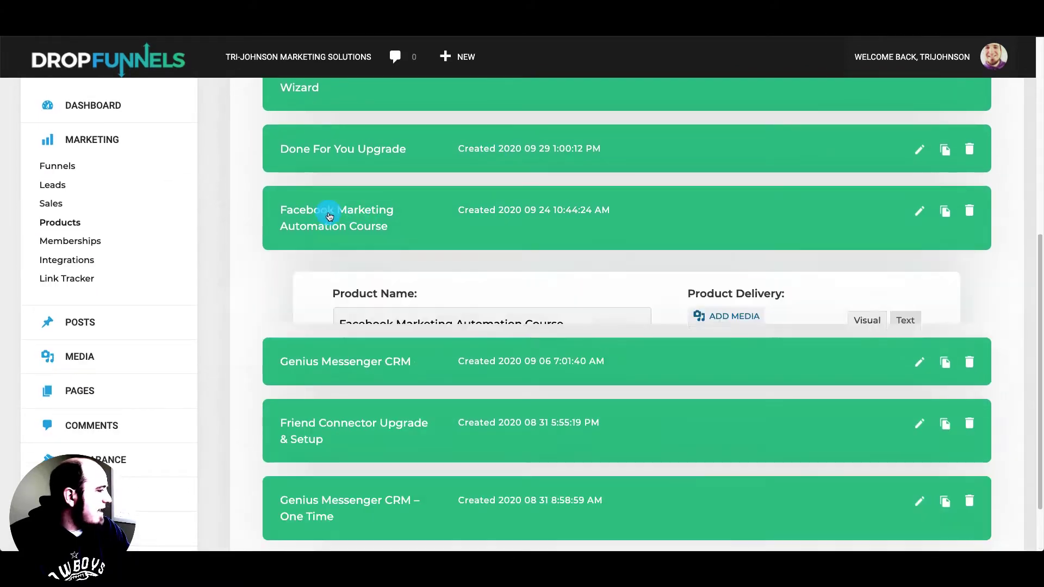
{"action": "left_click", "coordinate": [442, 324]}
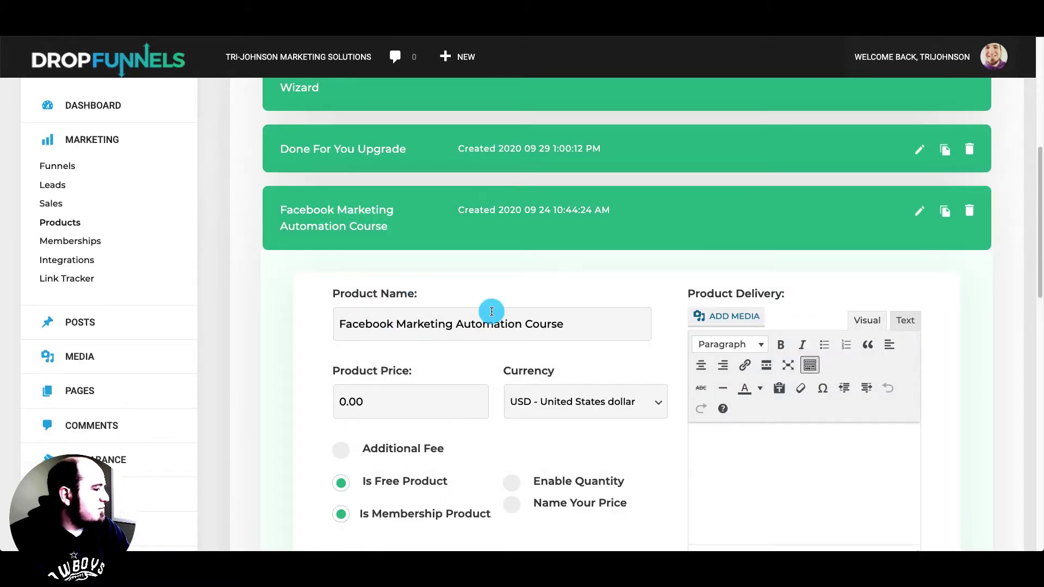
Step: Examine the course product's free and membership options, payment type, description and coupon settings
{"action": "scroll", "coordinate": [631, 315], "scroll_direction": "down", "scroll_amount": 5}
{"action": "scroll", "coordinate": [631, 315], "scroll_direction": "down", "scroll_amount": 1}
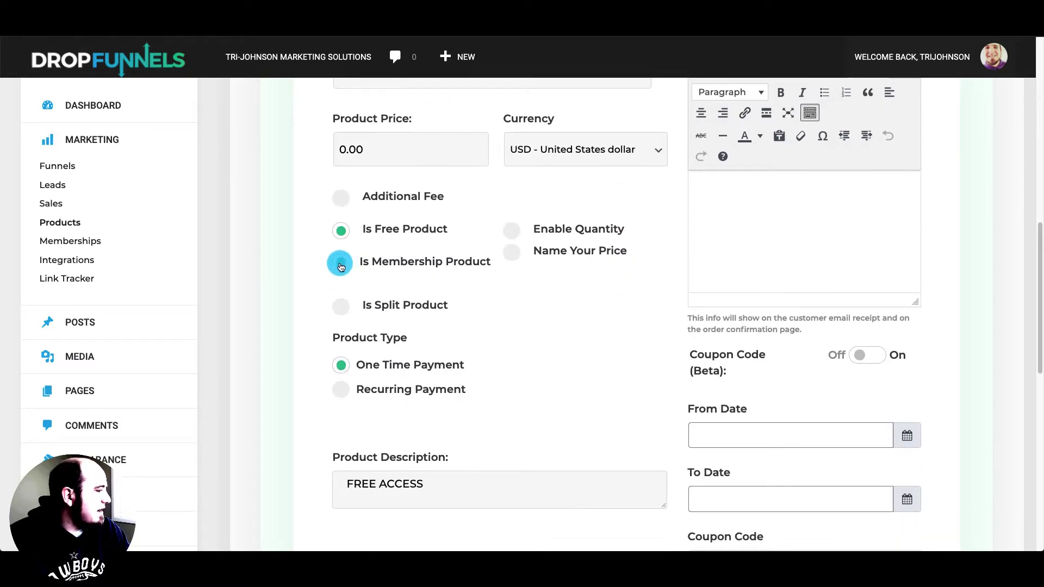
{"action": "scroll", "coordinate": [516, 364], "scroll_direction": "down", "scroll_amount": 4}
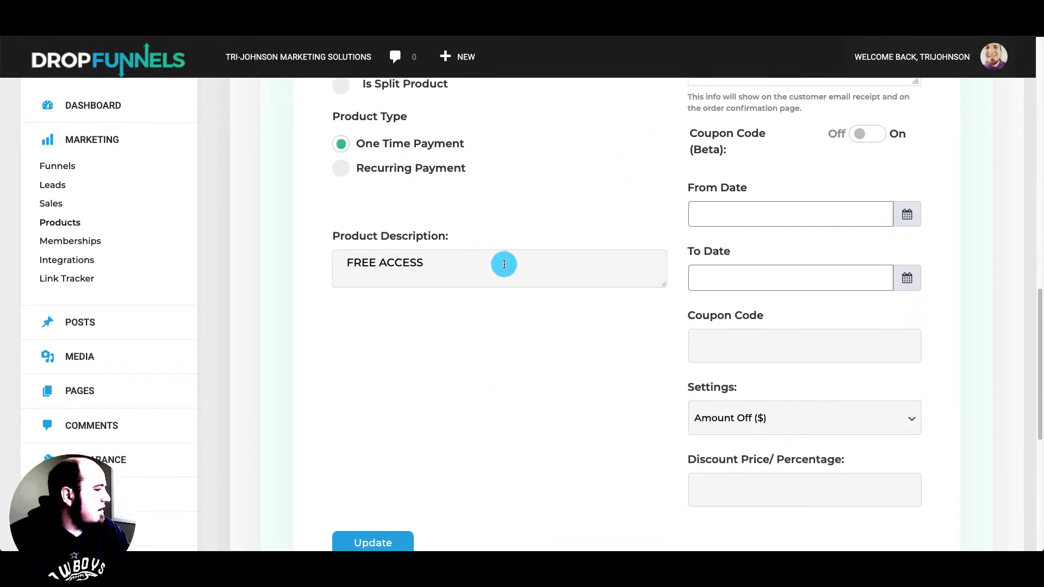
{"action": "scroll", "coordinate": [489, 252], "scroll_direction": "up", "scroll_amount": 8}
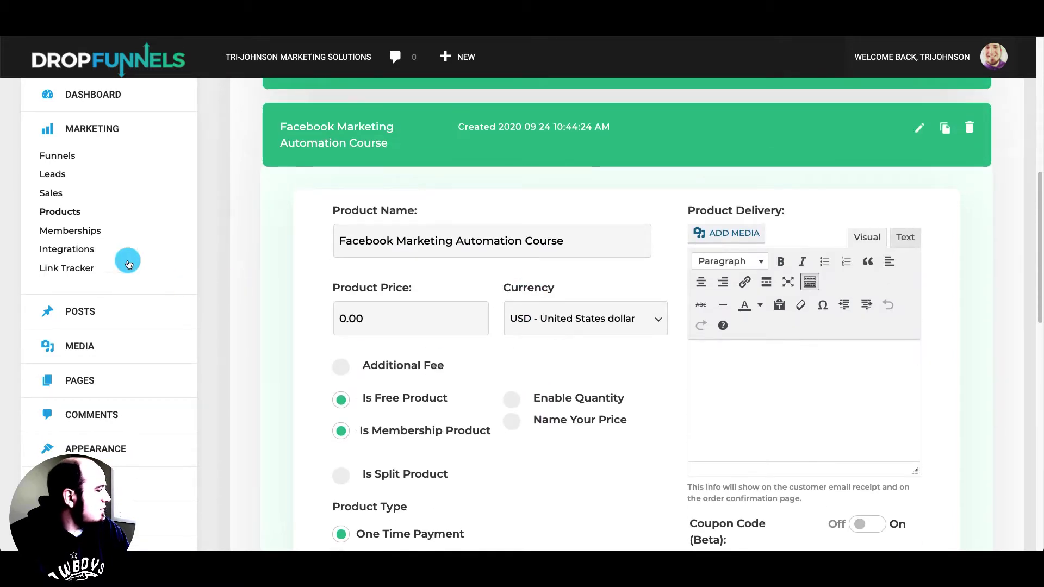
Step: Return to Memberships and expand the Facebook Organic Marketing Automation membership to view its pages
{"action": "left_click", "coordinate": [70, 232]}
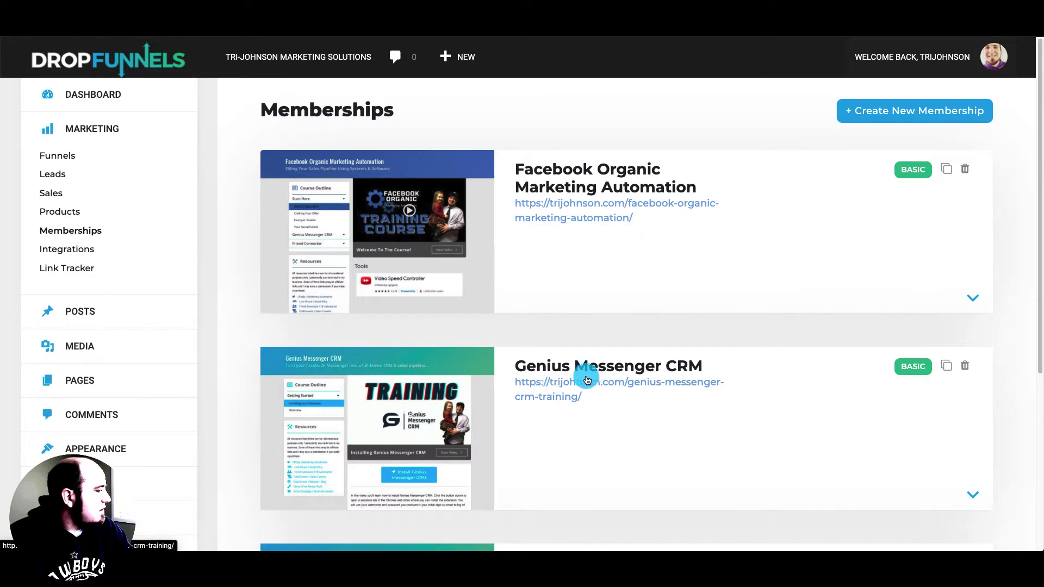
{"action": "scroll", "coordinate": [580, 373], "scroll_direction": "down", "scroll_amount": 2}
{"action": "scroll", "coordinate": [580, 373], "scroll_direction": "up", "scroll_amount": 2}
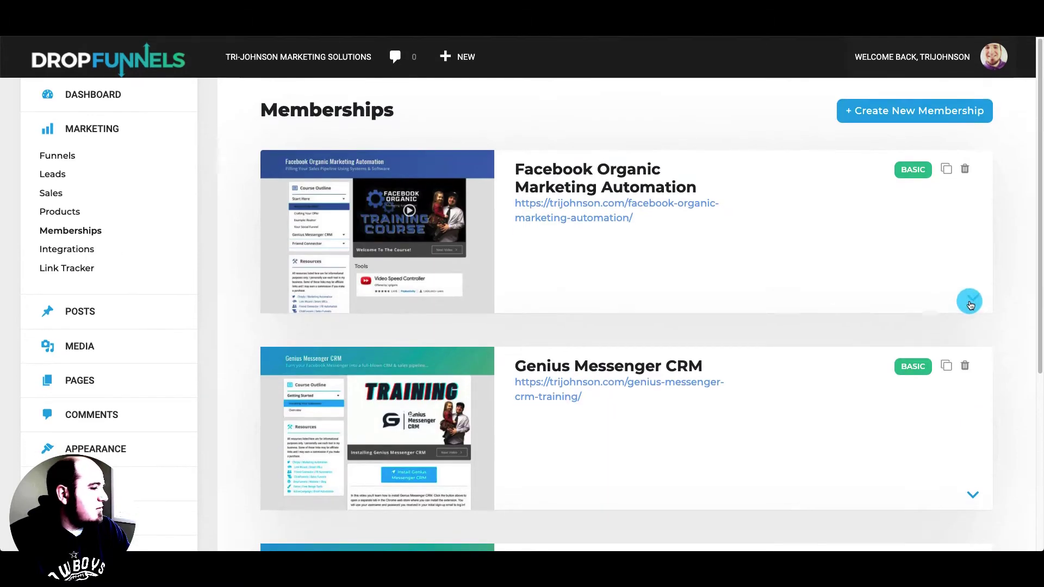
{"action": "left_click", "coordinate": [969, 298]}
{"action": "scroll", "coordinate": [616, 364], "scroll_direction": "down", "scroll_amount": 3}
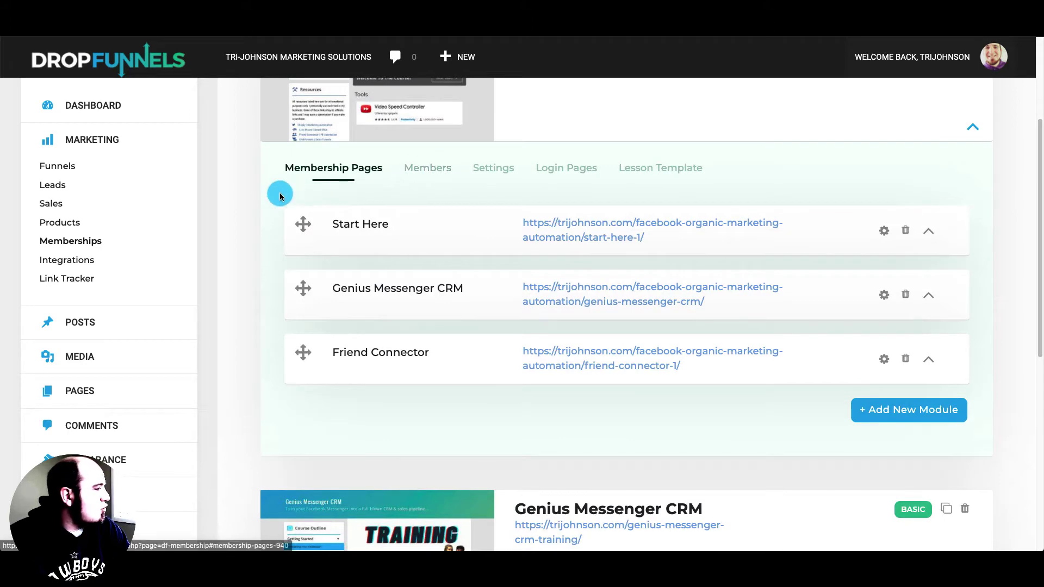
Step: Open the Funnels list and expand the Unlimited Leads funnel to view its funnel flow
{"action": "left_click", "coordinate": [63, 171]}
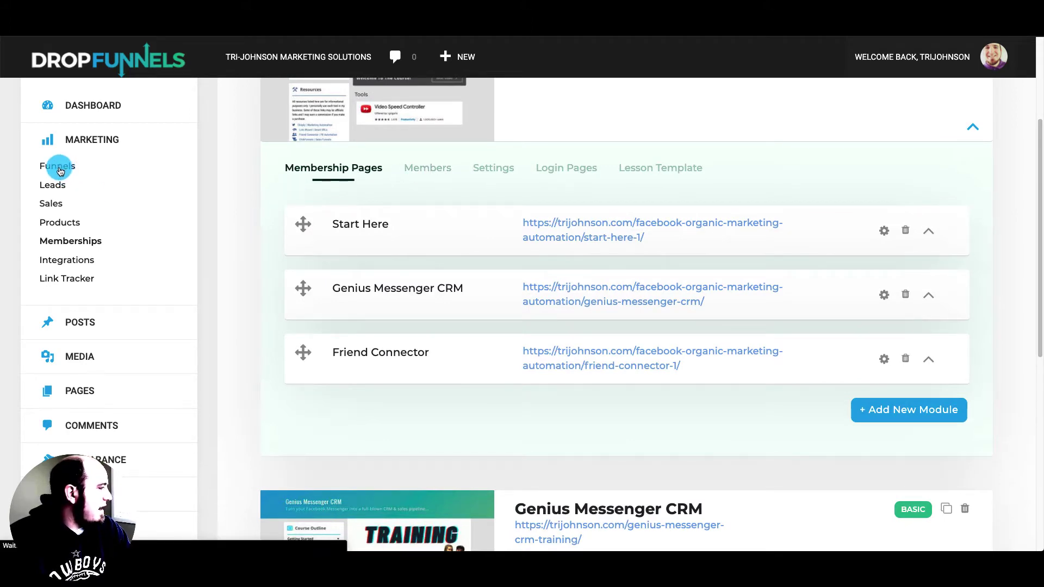
{"action": "scroll", "coordinate": [702, 320], "scroll_direction": "down", "scroll_amount": 1}
{"action": "scroll", "coordinate": [702, 320], "scroll_direction": "down", "scroll_amount": 4}
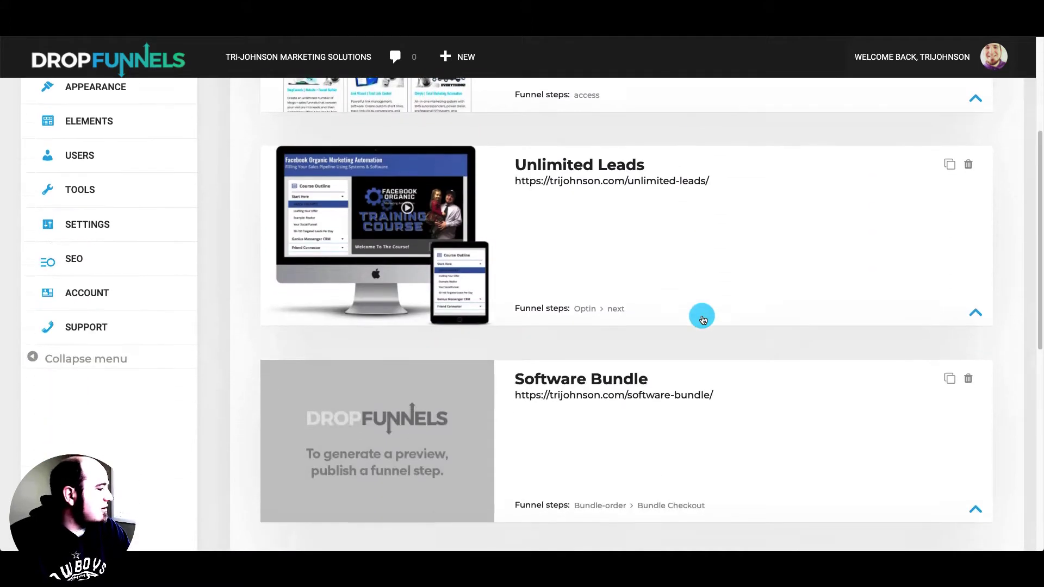
{"action": "left_click", "coordinate": [974, 298]}
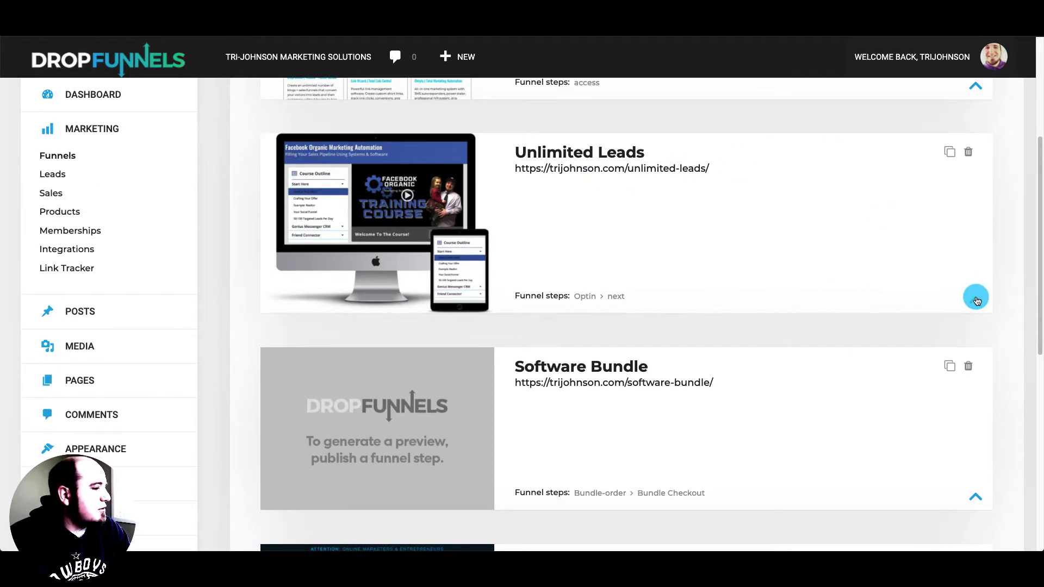
{"action": "scroll", "coordinate": [625, 313], "scroll_direction": "down", "scroll_amount": 2}
{"action": "scroll", "coordinate": [594, 314], "scroll_direction": "down", "scroll_amount": 1}
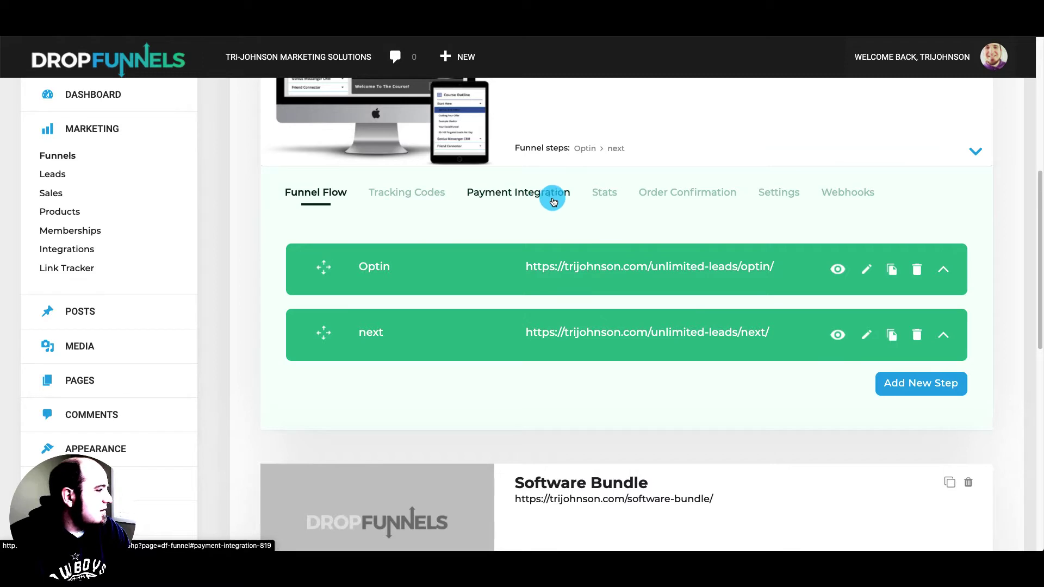
Step: Examine the Unlimited Leads funnel's order confirmation email, highlighting the ~#LOGIN_DETAILS#~ shortcode in its body
{"action": "left_click", "coordinate": [670, 193]}
{"action": "scroll", "coordinate": [492, 252], "scroll_direction": "down", "scroll_amount": 3}
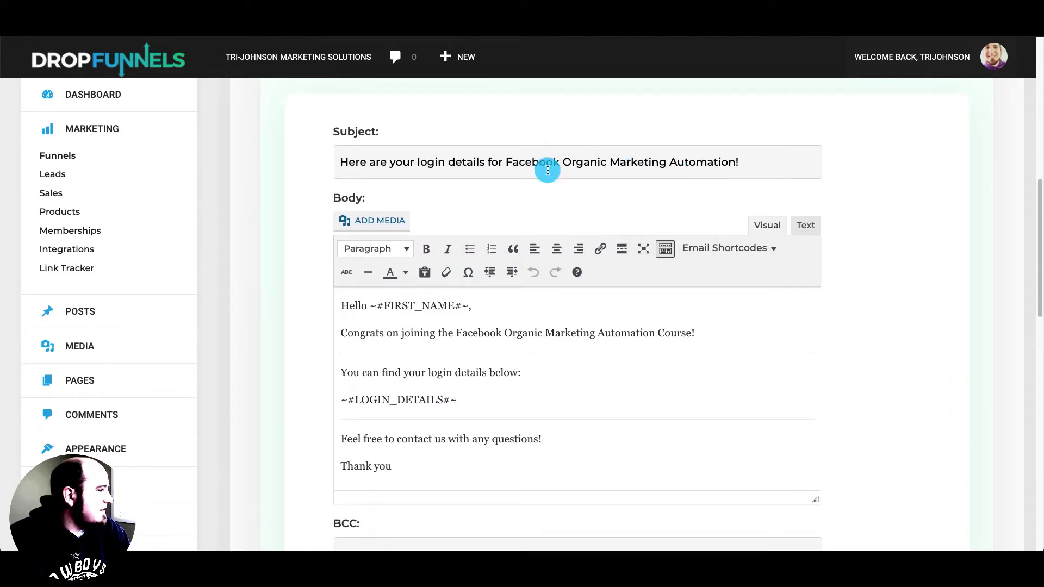
{"action": "scroll", "coordinate": [626, 404], "scroll_direction": "up", "scroll_amount": 3}
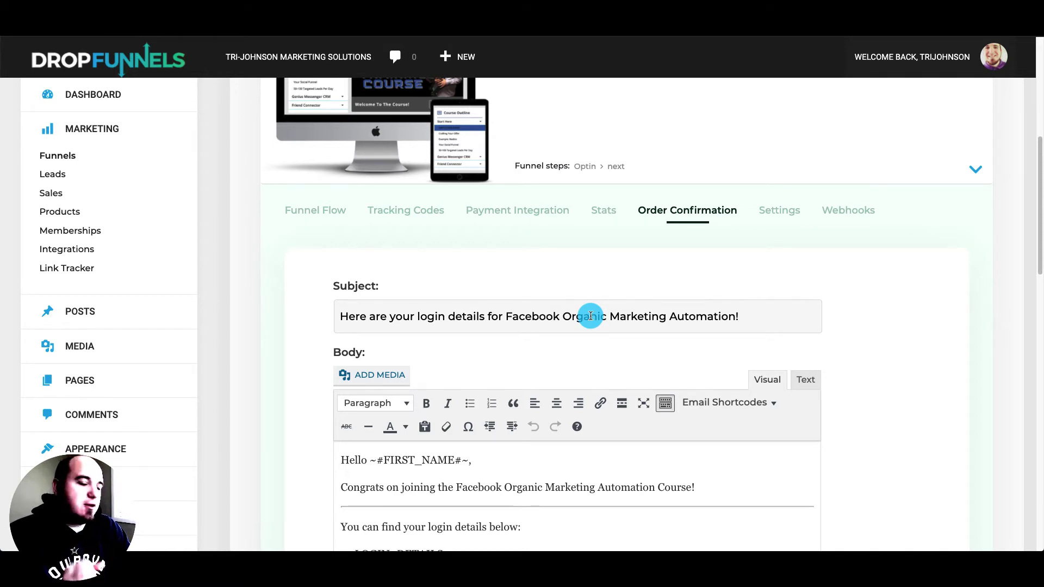
{"action": "scroll", "coordinate": [590, 316], "scroll_direction": "down", "scroll_amount": 3}
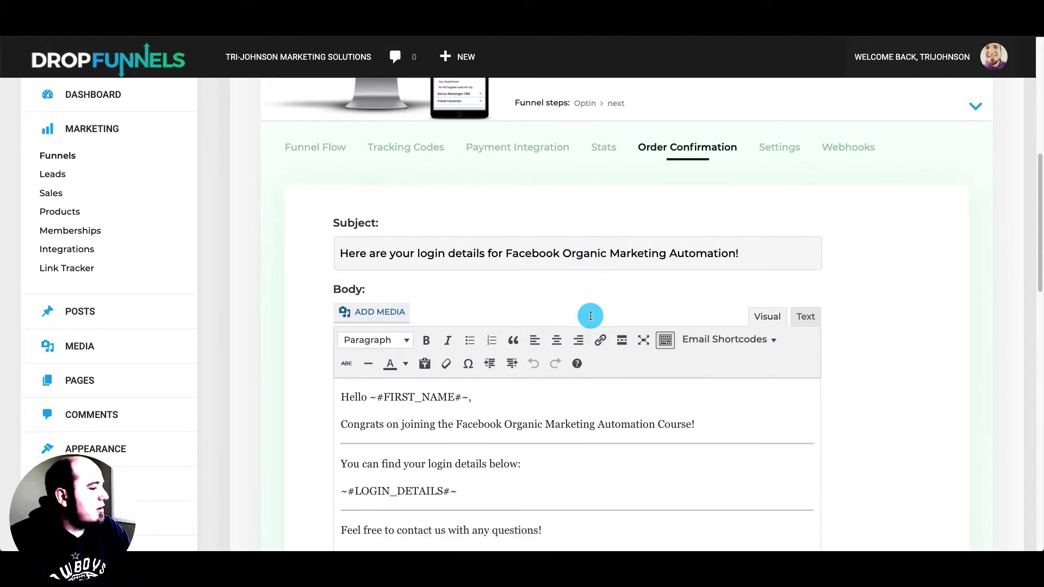
{"action": "left_click_drag", "start_coordinate": [536, 397], "coordinate": [331, 396]}
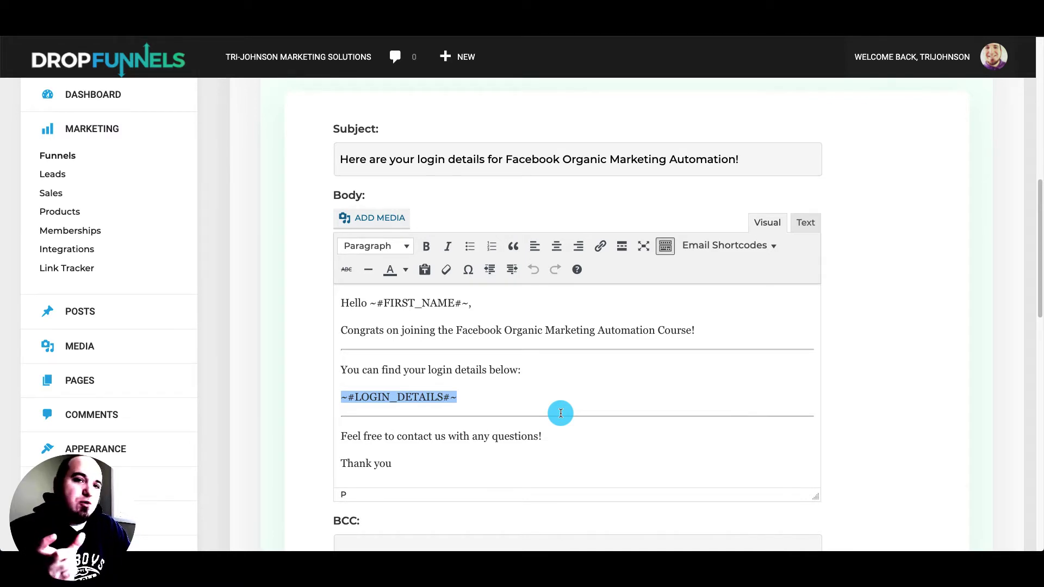
{"action": "left_click", "coordinate": [552, 385]}
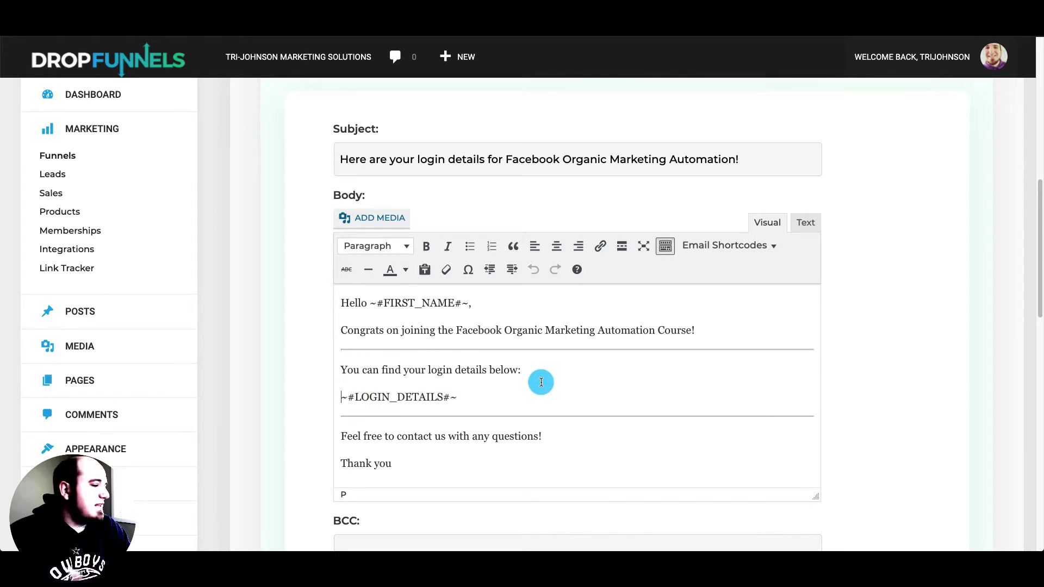
{"action": "left_click", "coordinate": [536, 370]}
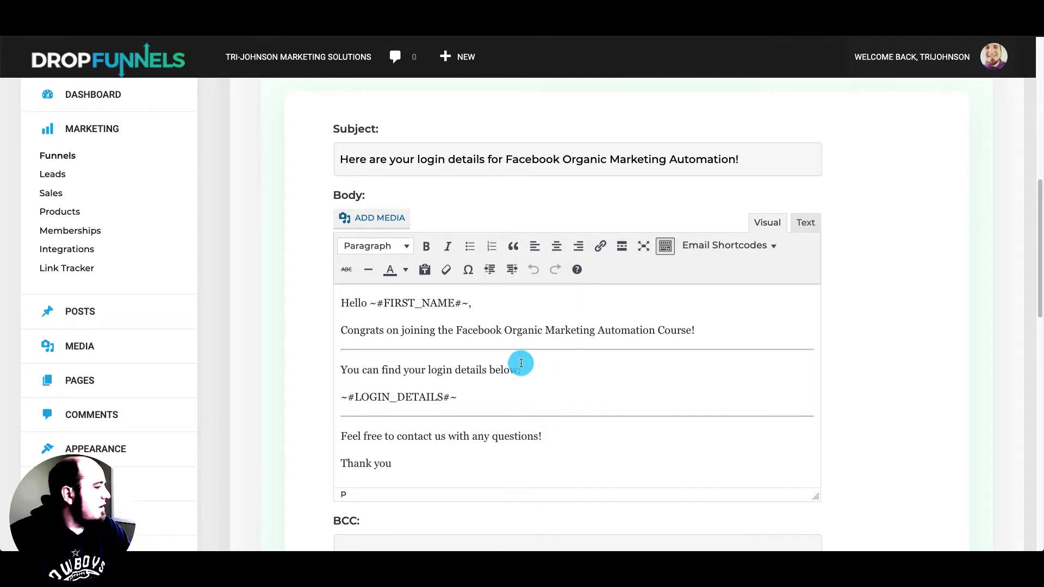
Step: Open the Unlimited Leads funnel's live page from the Funnels list and look through its content
{"action": "scroll", "coordinate": [517, 367], "scroll_direction": "up", "scroll_amount": 15}
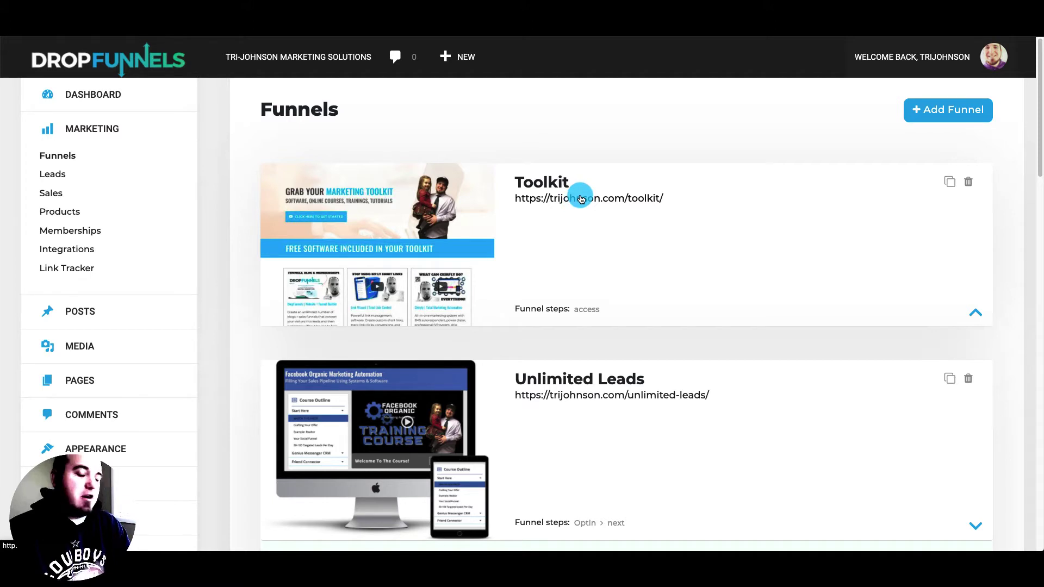
{"action": "left_click", "coordinate": [652, 394]}
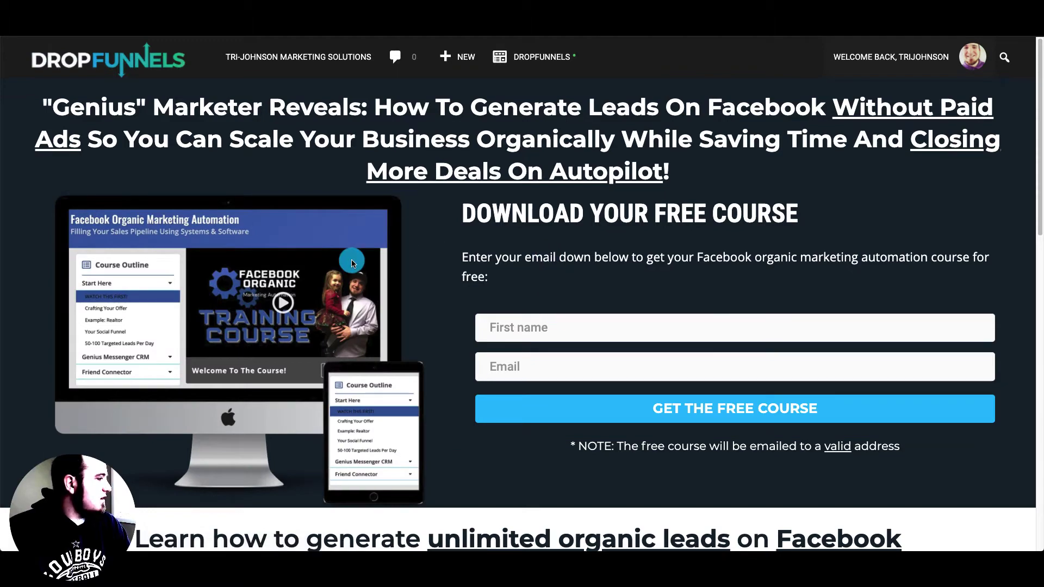
{"action": "scroll", "coordinate": [352, 262], "scroll_direction": "down", "scroll_amount": 8}
{"action": "scroll", "coordinate": [353, 262], "scroll_direction": "up", "scroll_amount": 15}
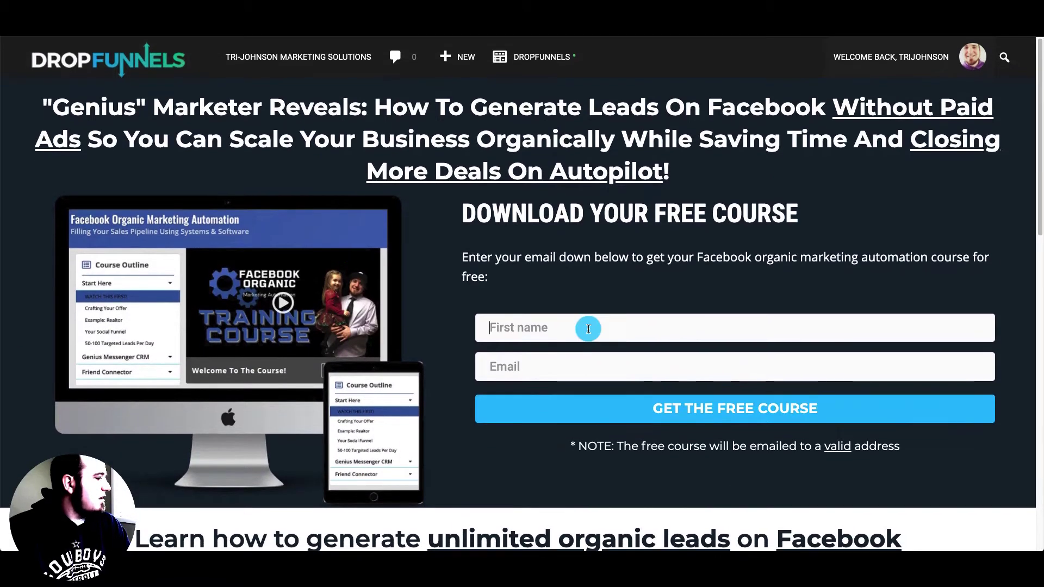
Step: Fill in the free course opt-in form with the first name and e-mail address, and submit it
{"action": "left_click", "coordinate": [541, 354]}
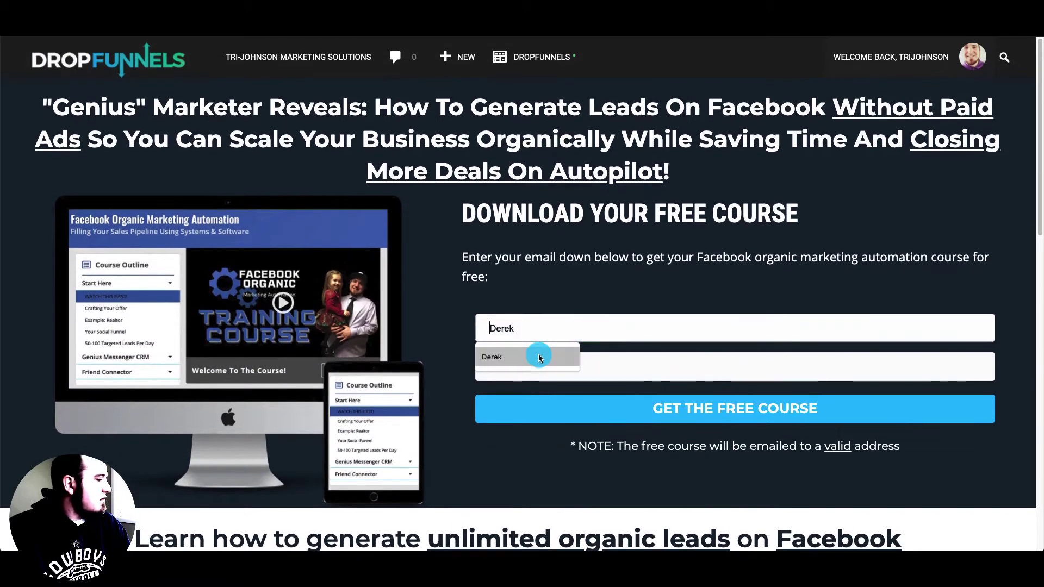
{"action": "left_click", "coordinate": [526, 367]}
{"action": "left_click", "coordinate": [513, 396]}
{"action": "left_click", "coordinate": [692, 412]}
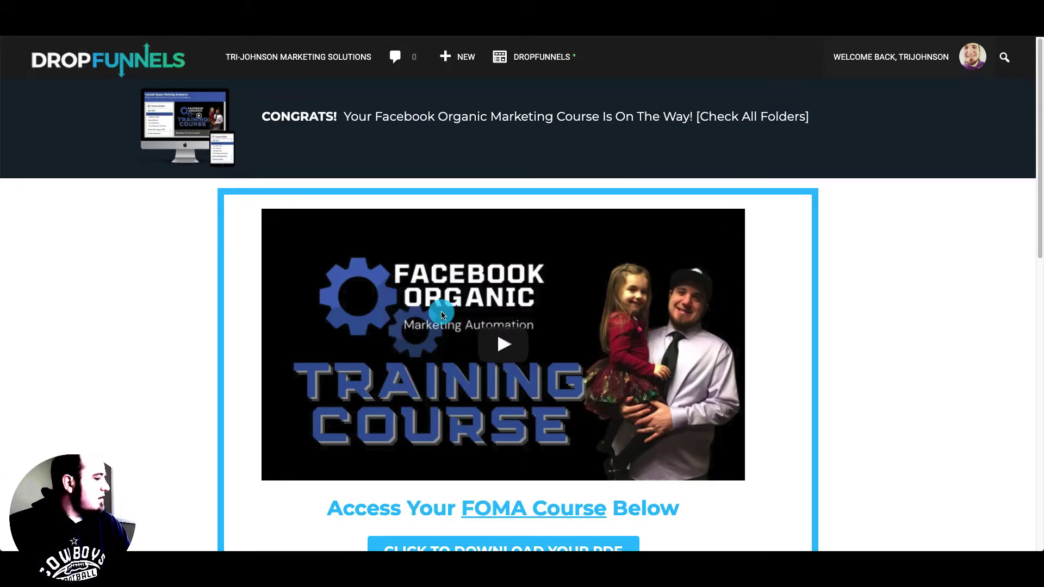
Step: Download the course PDF from the opt-in thank-you page and open the downloaded file
{"action": "scroll", "coordinate": [441, 313], "scroll_direction": "down", "scroll_amount": 2}
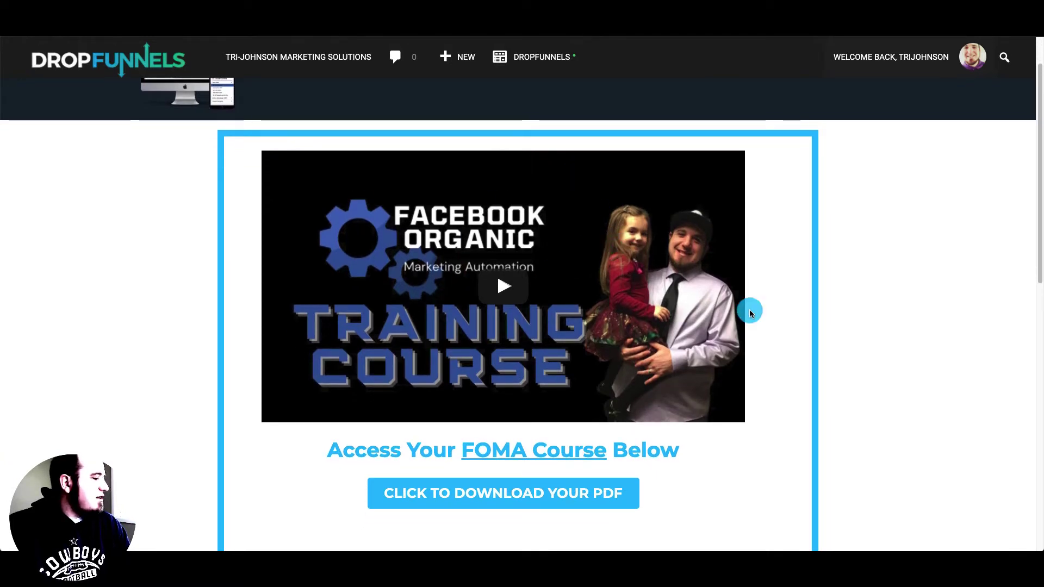
{"action": "left_click", "coordinate": [487, 492]}
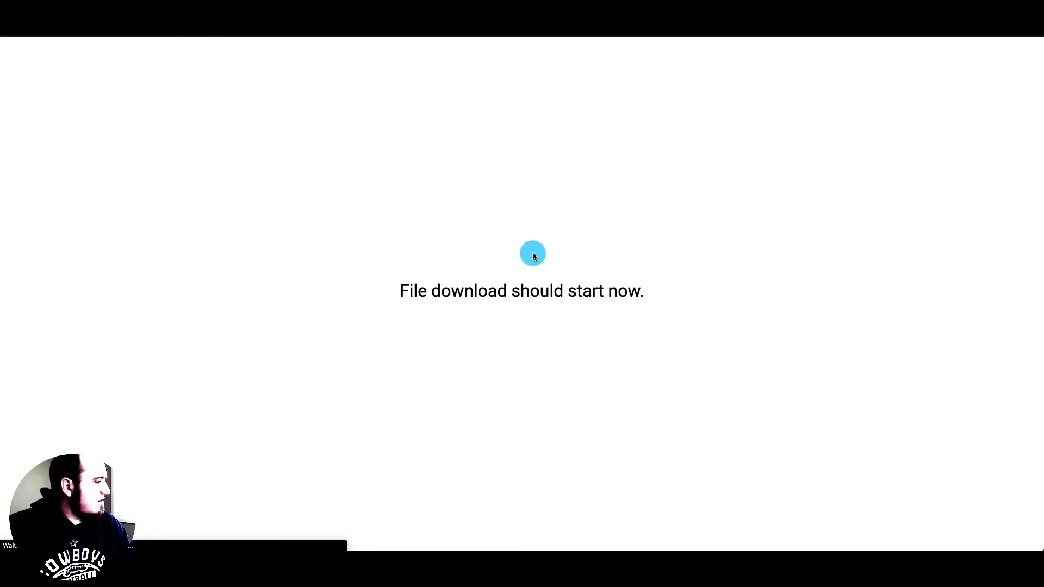
{"action": "left_click", "coordinate": [66, 536]}
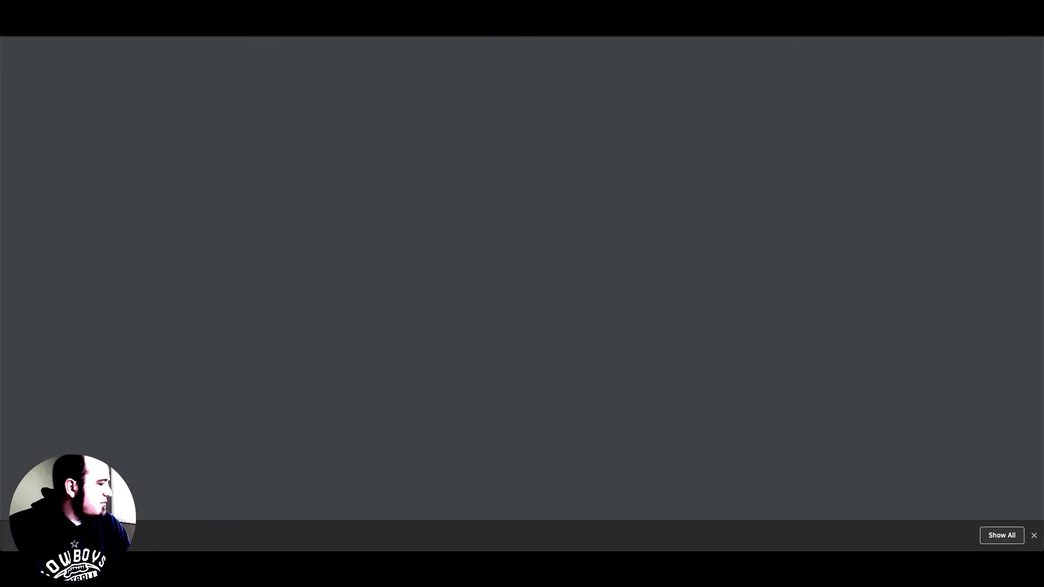
Step: Look through the pages of the FOMA Course - Assignment 1 PDF
{"action": "scroll", "coordinate": [537, 259], "scroll_direction": "down", "scroll_amount": 20}
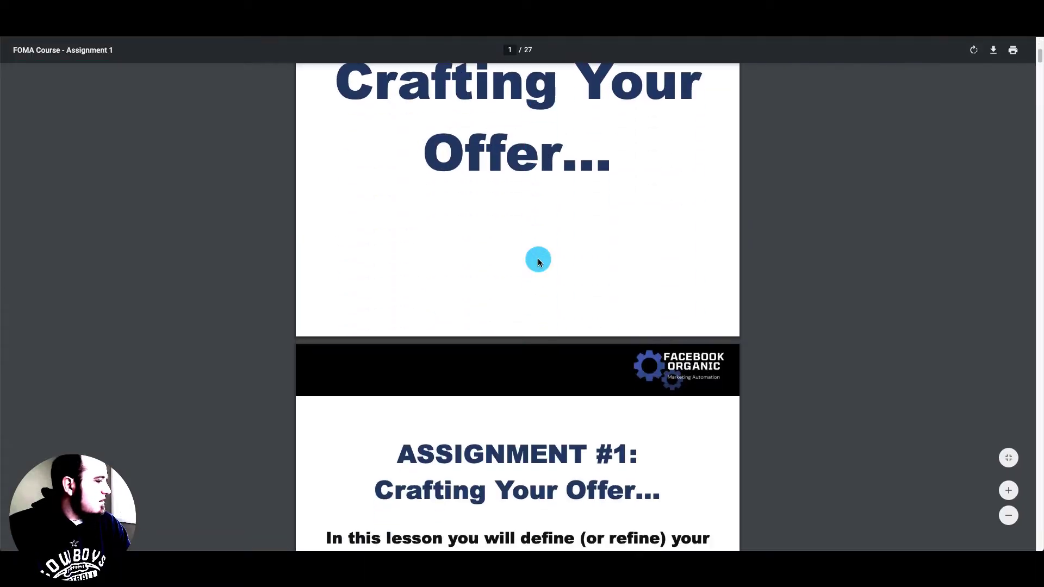
{"action": "scroll", "coordinate": [537, 259], "scroll_direction": "down", "scroll_amount": 20}
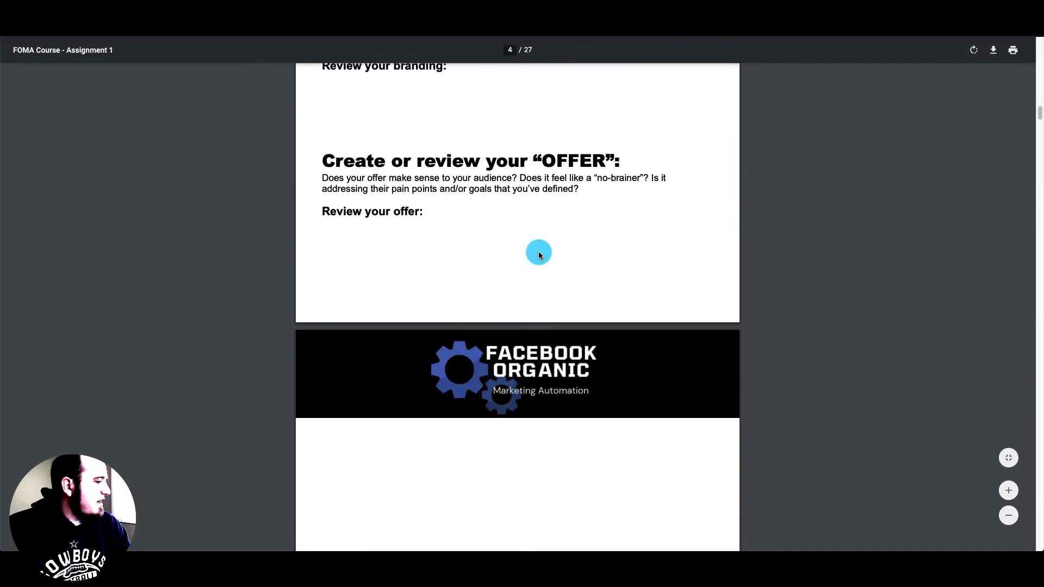
{"action": "scroll", "coordinate": [539, 253], "scroll_direction": "down", "scroll_amount": 20}
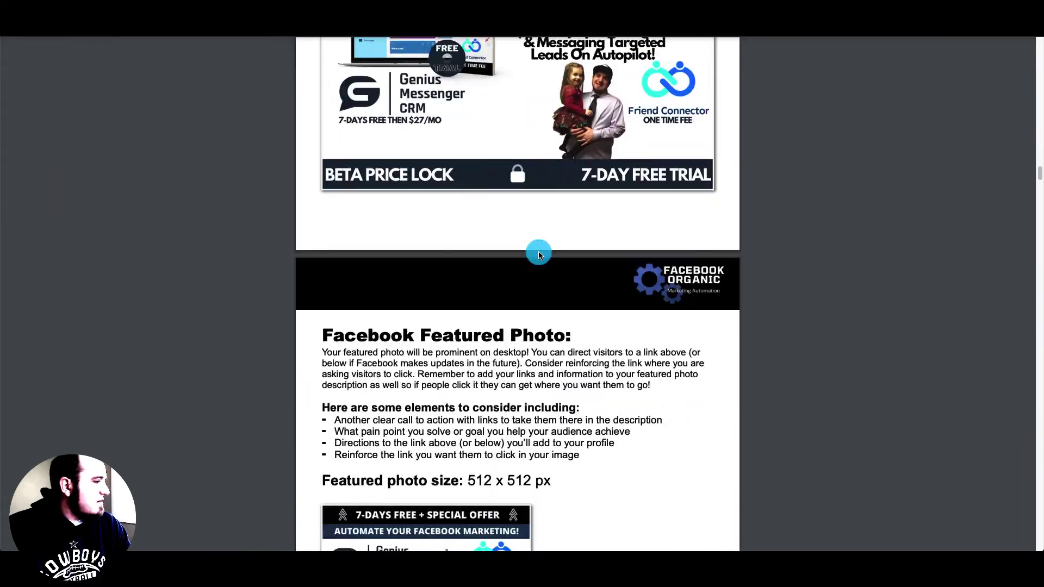
{"action": "scroll", "coordinate": [539, 250], "scroll_direction": "down", "scroll_amount": 20}
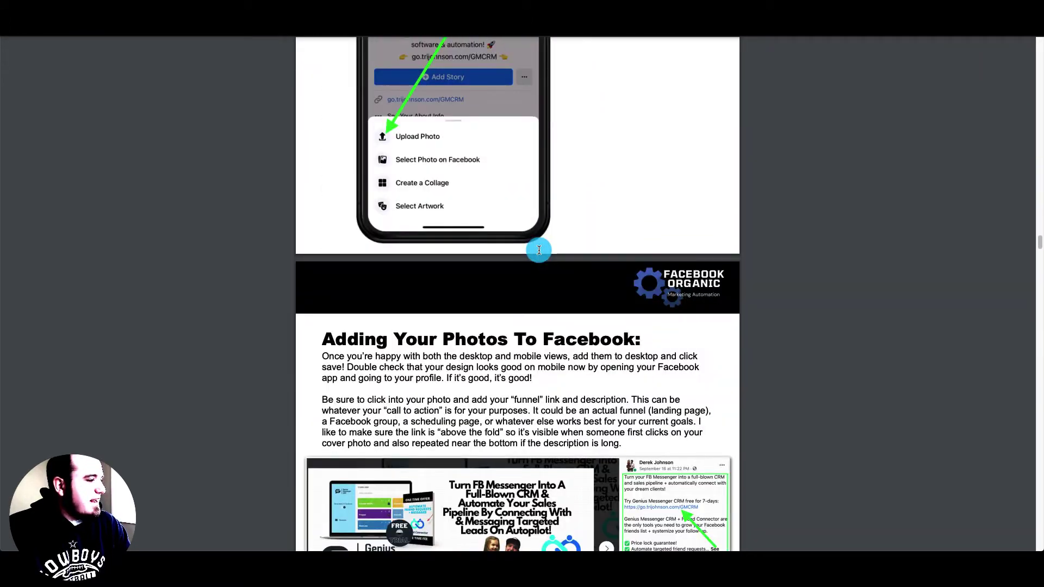
{"action": "scroll", "coordinate": [538, 250], "scroll_direction": "down", "scroll_amount": 5}
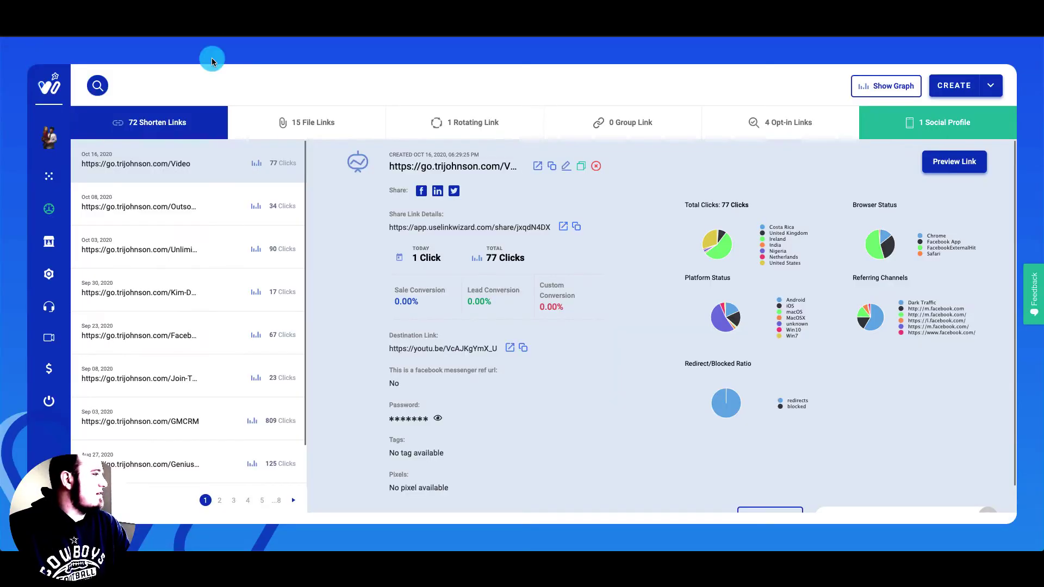
Step: In Link Wizard, list the file links and view the details of the FOMA-Course link
{"action": "left_click", "coordinate": [305, 121]}
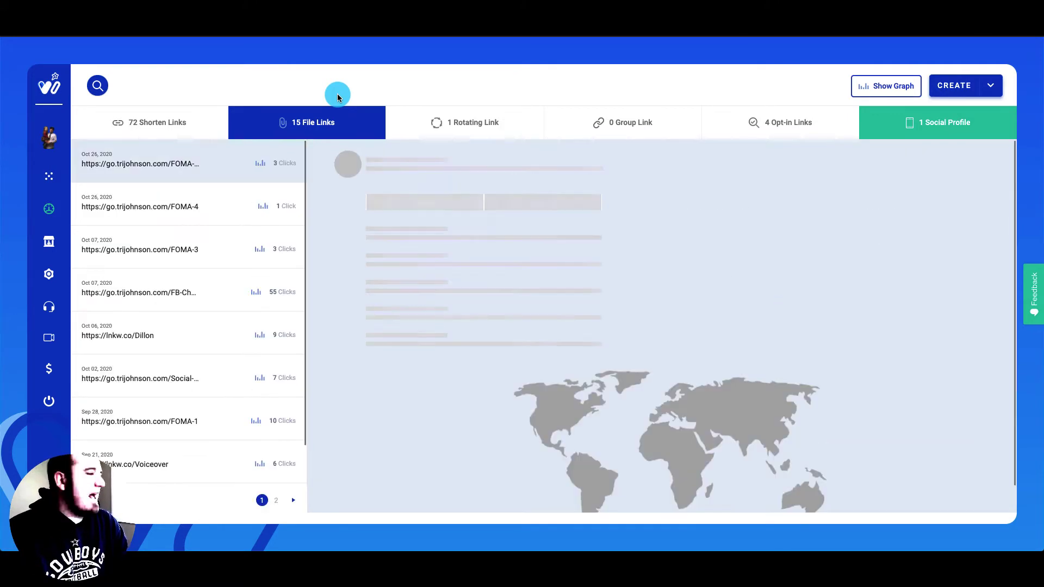
{"action": "left_click", "coordinate": [179, 166]}
{"action": "scroll", "coordinate": [195, 304], "scroll_direction": "down", "scroll_amount": 2}
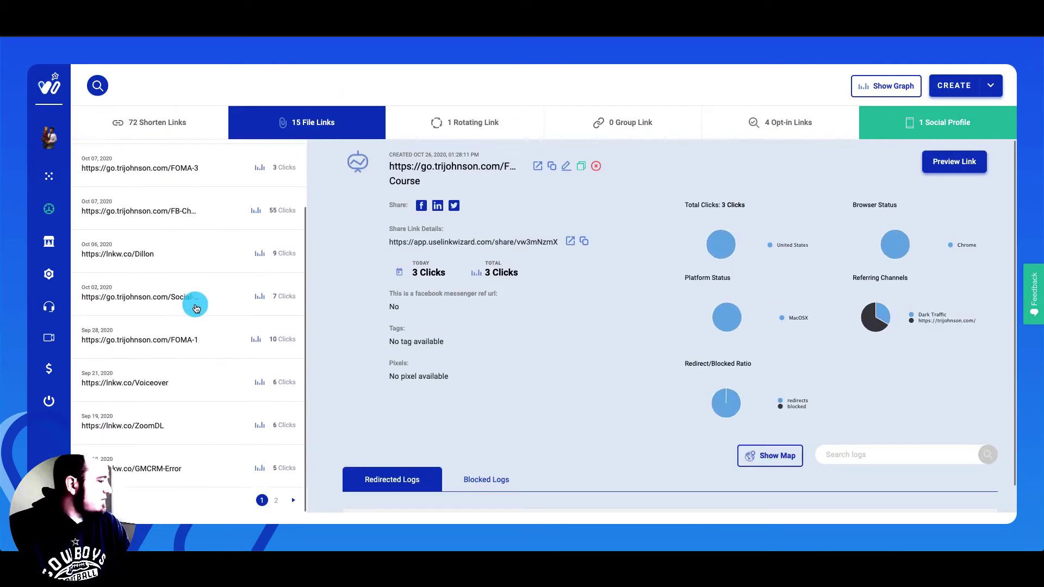
{"action": "scroll", "coordinate": [191, 424], "scroll_direction": "up", "scroll_amount": 2}
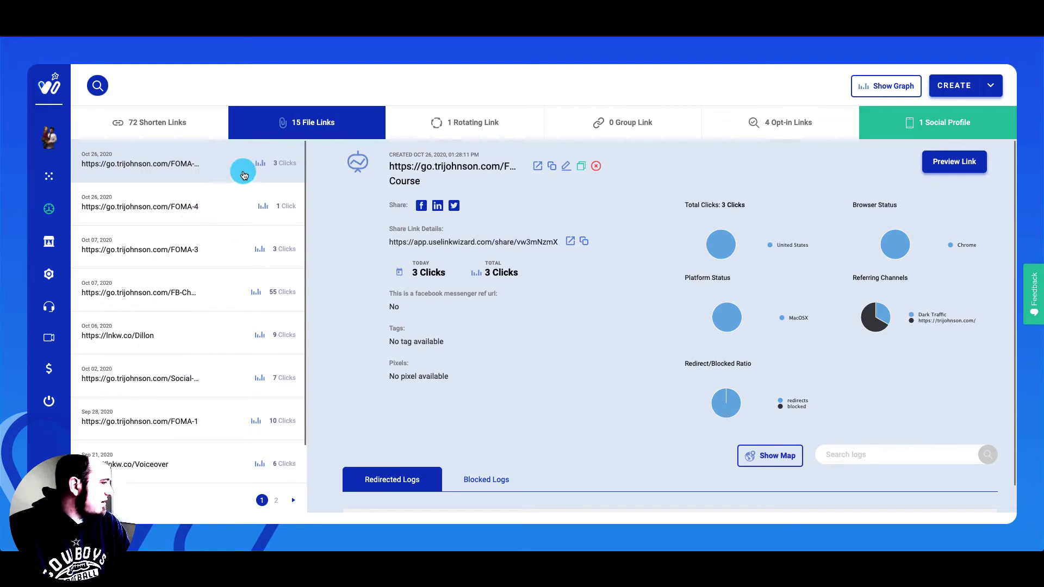
Step: Open the FOMA-Course file link for editing, examine its file, custom URL and link preview settings, and close it without saving
{"action": "left_click", "coordinate": [563, 165]}
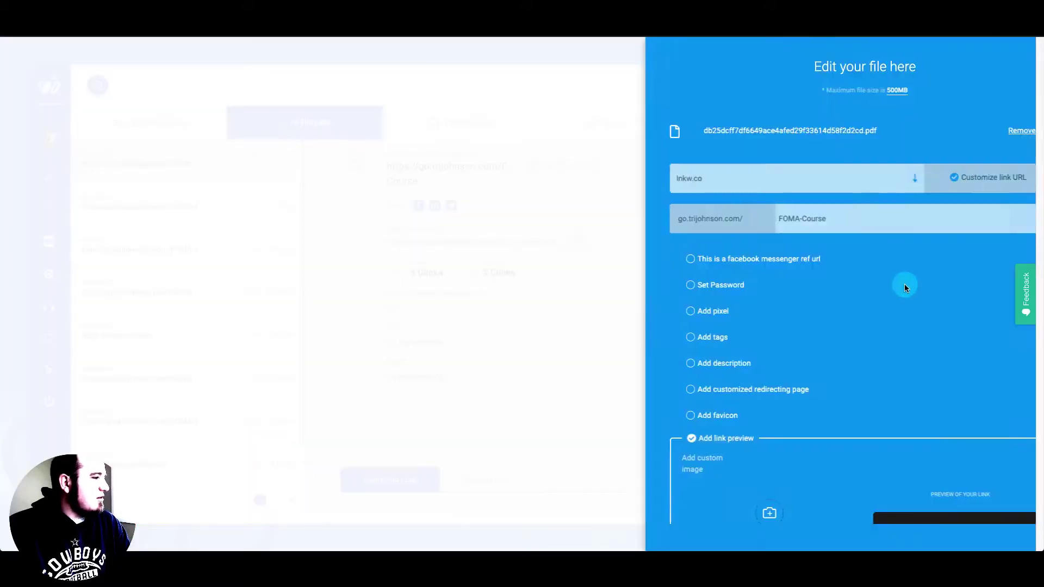
{"action": "scroll", "coordinate": [842, 306], "scroll_direction": "down", "scroll_amount": 3}
{"action": "scroll", "coordinate": [625, 242], "scroll_direction": "up", "scroll_amount": 2}
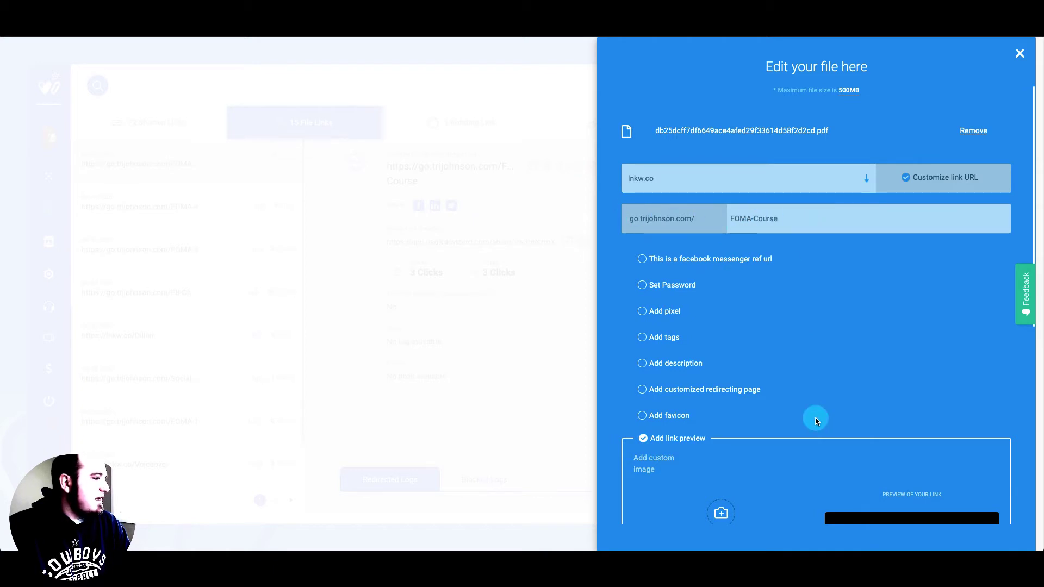
{"action": "scroll", "coordinate": [814, 417], "scroll_direction": "down", "scroll_amount": 4}
{"action": "scroll", "coordinate": [815, 416], "scroll_direction": "down", "scroll_amount": 2}
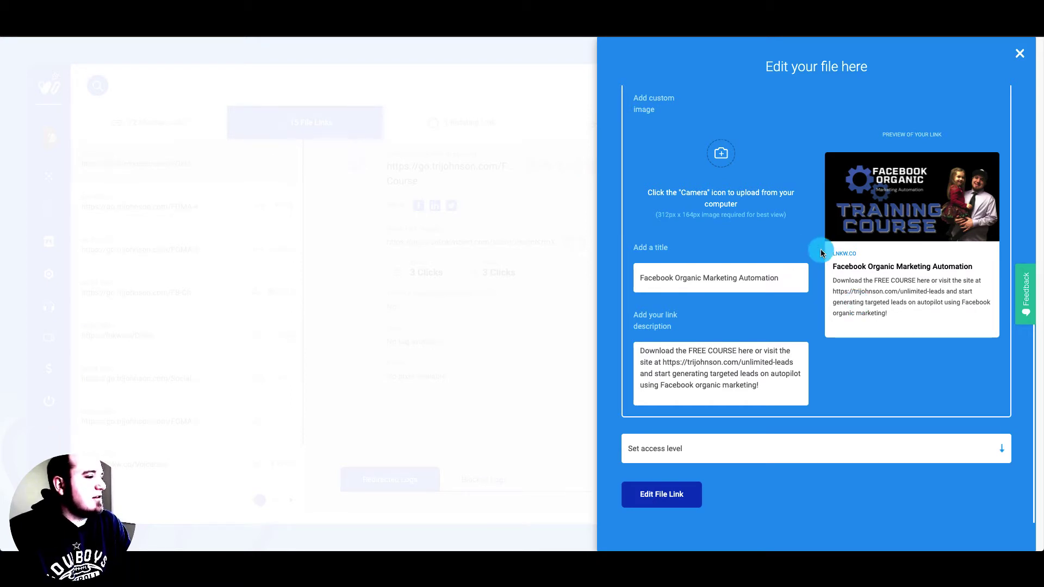
{"action": "scroll", "coordinate": [850, 232], "scroll_direction": "up", "scroll_amount": 7}
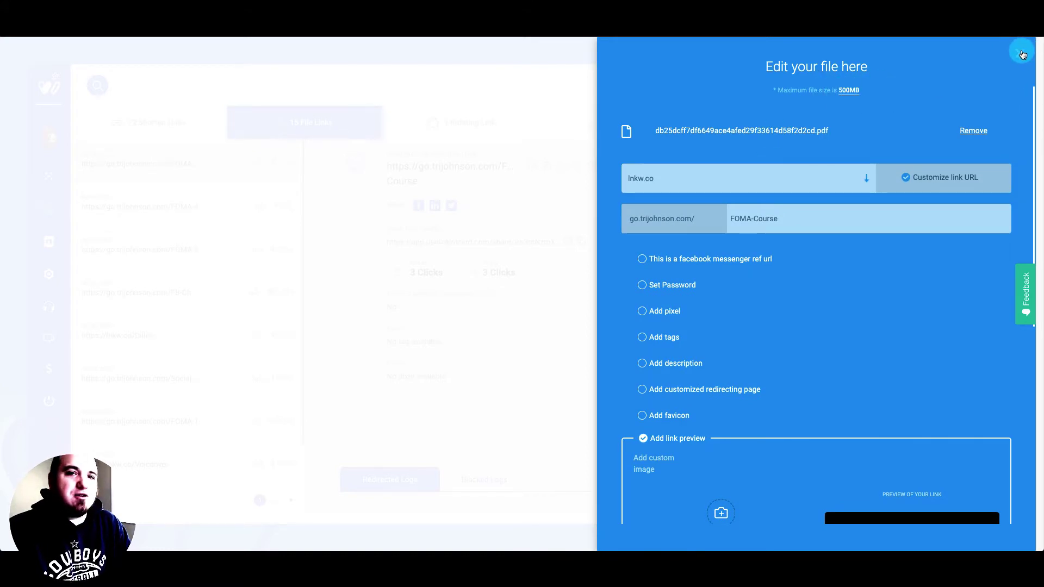
{"action": "scroll", "coordinate": [745, 336], "scroll_direction": "down", "scroll_amount": 7}
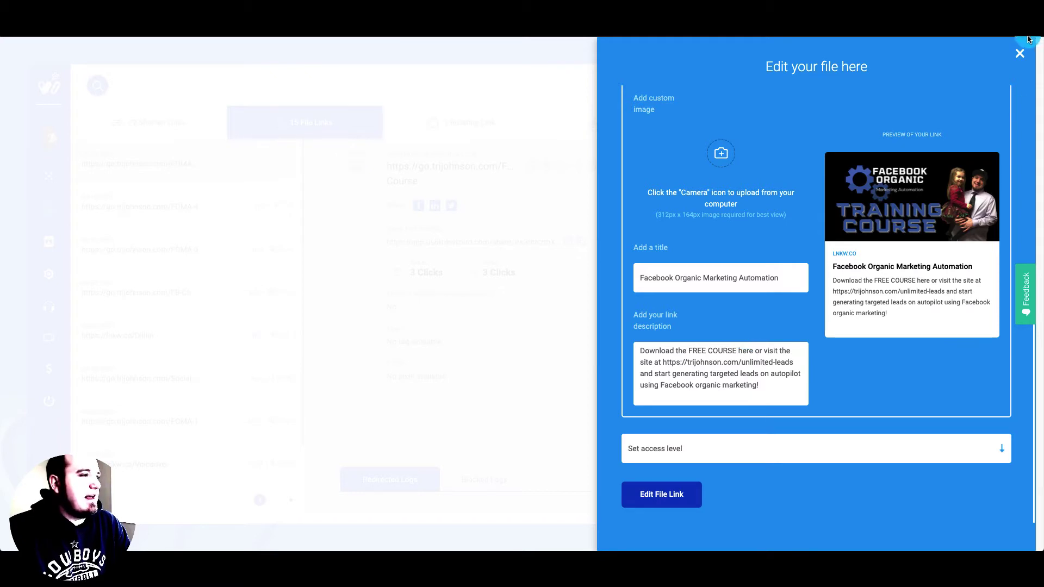
{"action": "left_click", "coordinate": [1019, 53]}
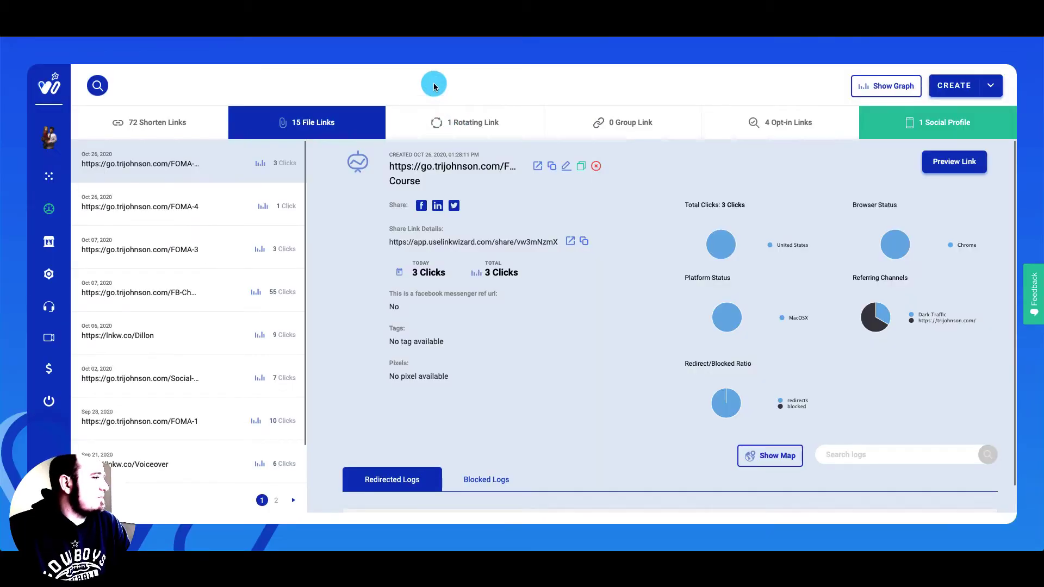
Step: List the opt-in links and view the live form of the Genius Messenger CRM partner link, then return to the links
{"action": "left_click", "coordinate": [778, 120]}
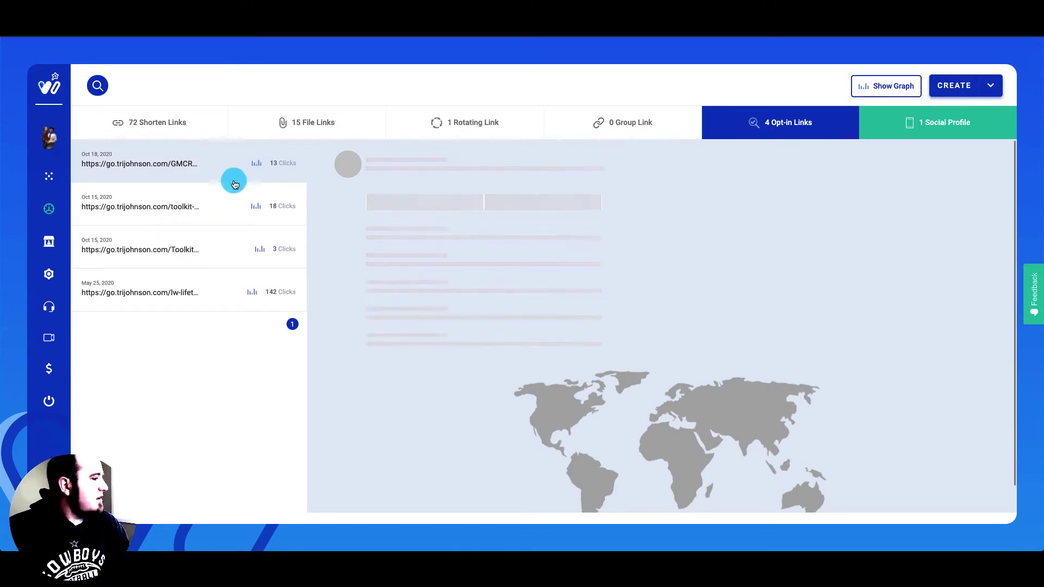
{"action": "left_click", "coordinate": [536, 163]}
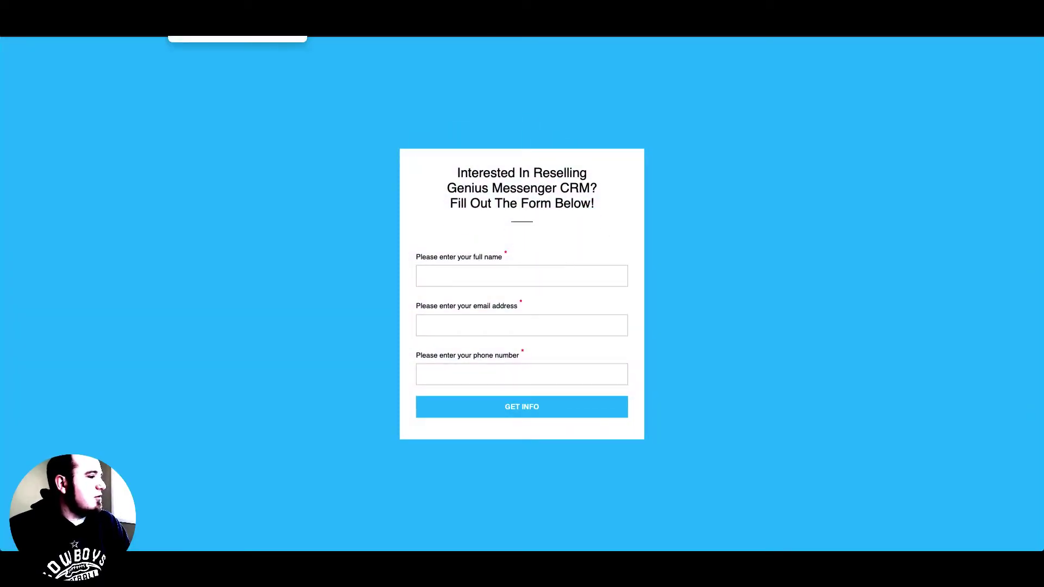
{"action": "left_click", "coordinate": [294, 11]}
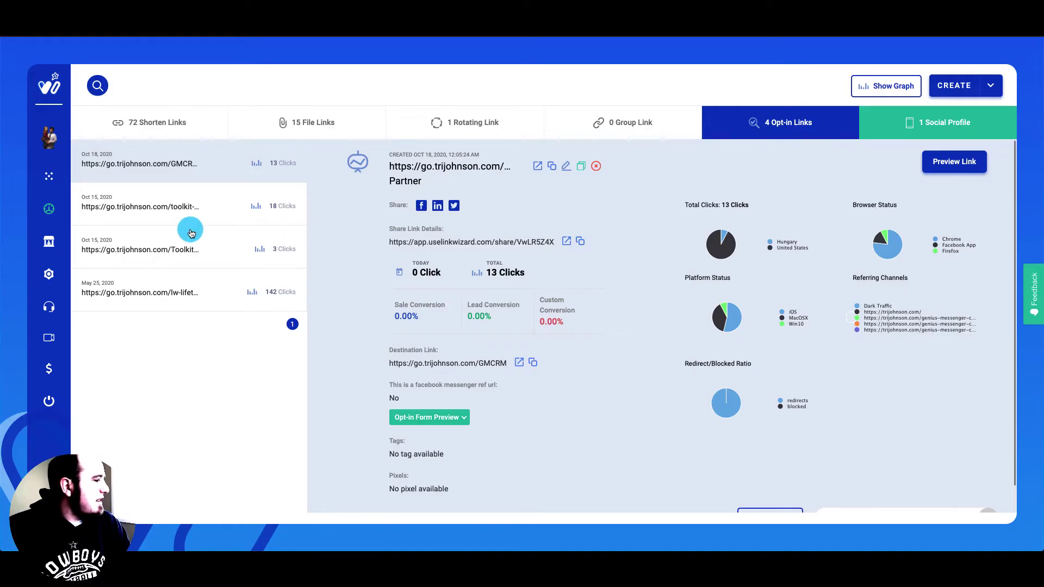
Step: Select the toolkit-software opt-in link, view its live form with the optional phone number field, and return to the link details
{"action": "left_click", "coordinate": [196, 213]}
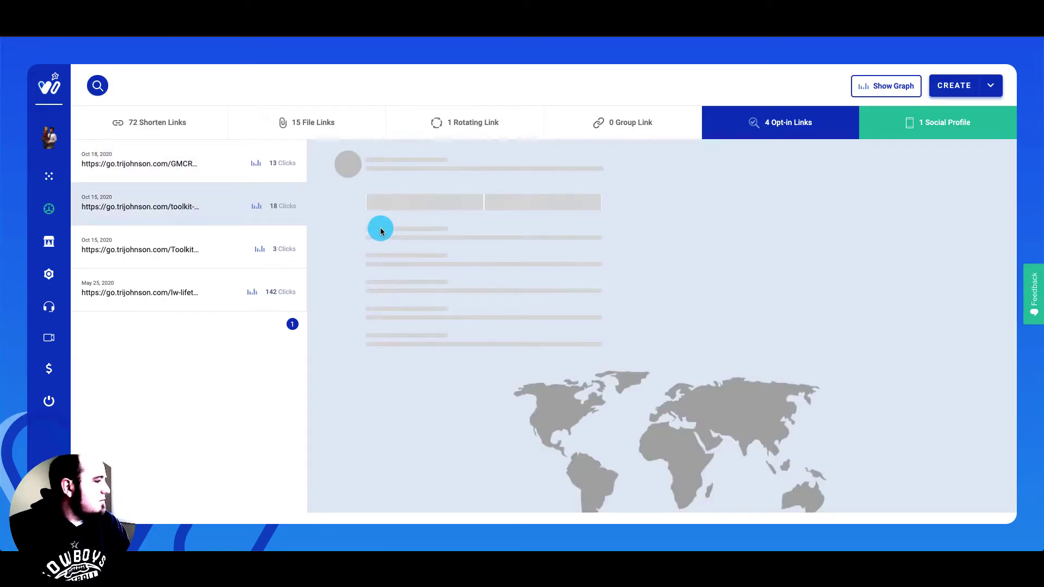
{"action": "left_click", "coordinate": [536, 165]}
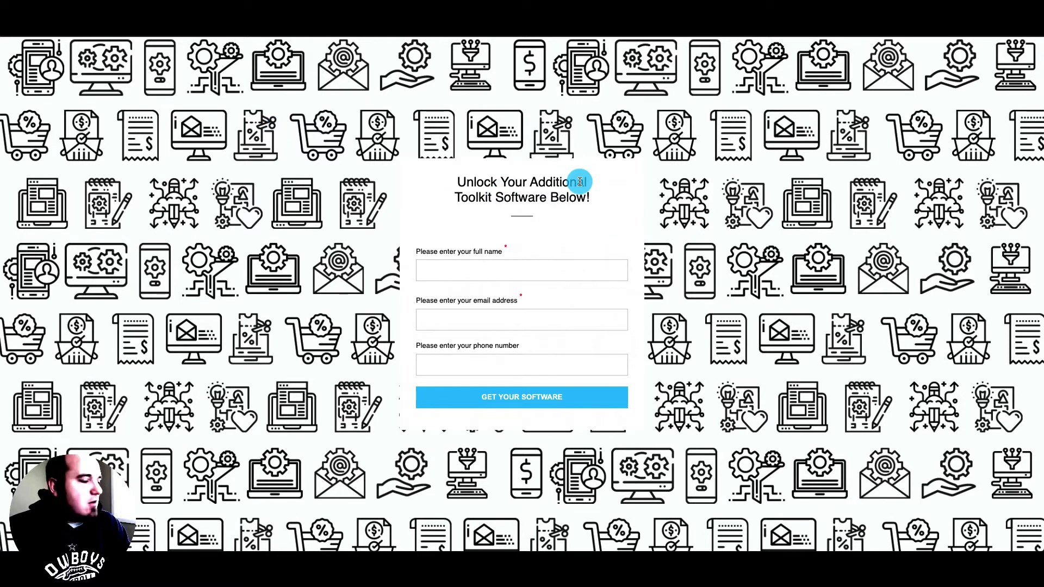
{"action": "left_click", "coordinate": [520, 364]}
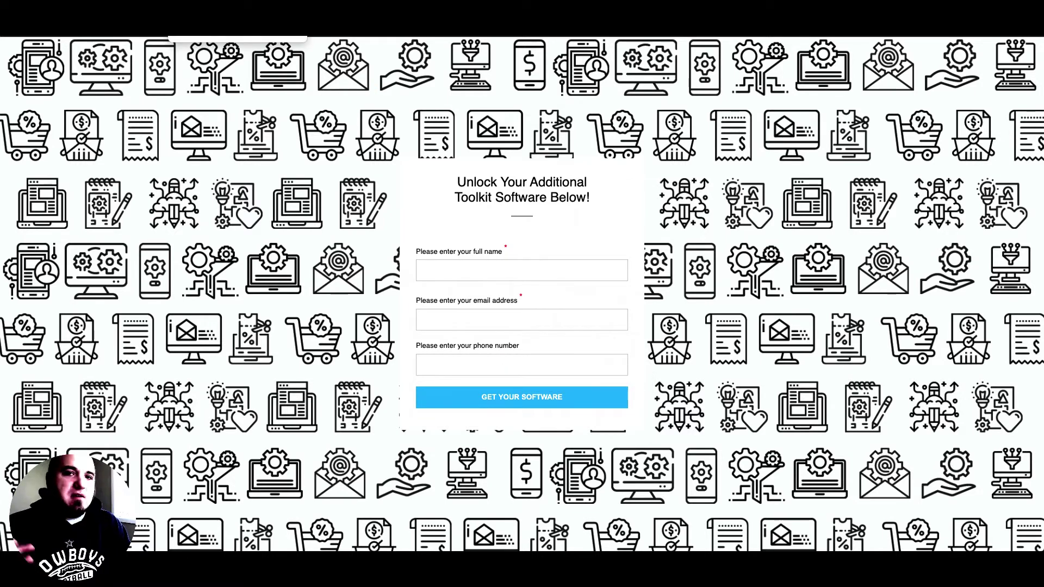
{"action": "left_click", "coordinate": [210, 17]}
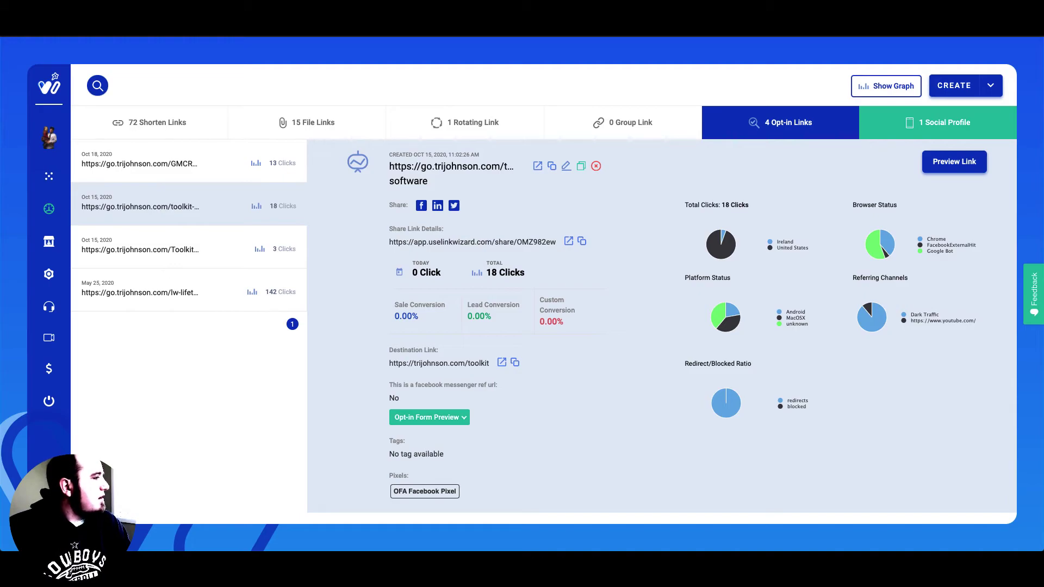
Step: Switch to the DropFunnels Funnels list, open the Toolkit funnel's live page and look through its software and course offers
{"action": "left_click", "coordinate": [304, 16]}
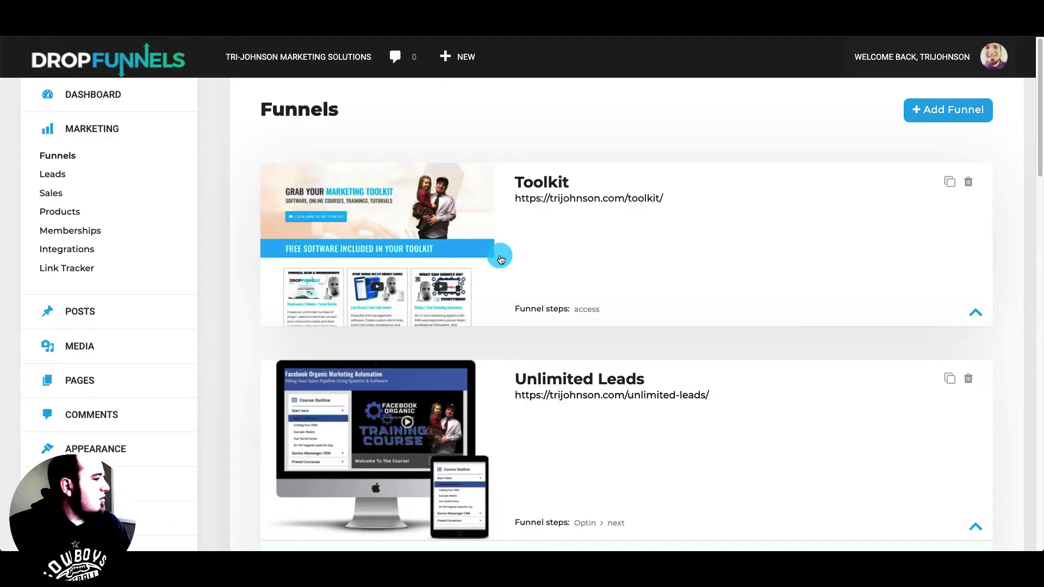
{"action": "left_click", "coordinate": [567, 200]}
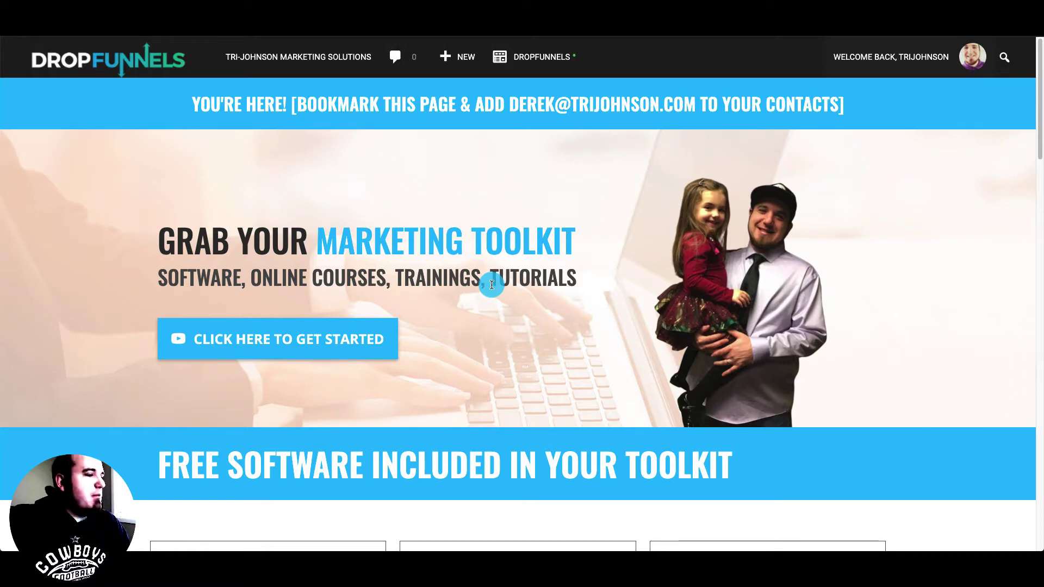
{"action": "scroll", "coordinate": [442, 282], "scroll_direction": "down", "scroll_amount": 20}
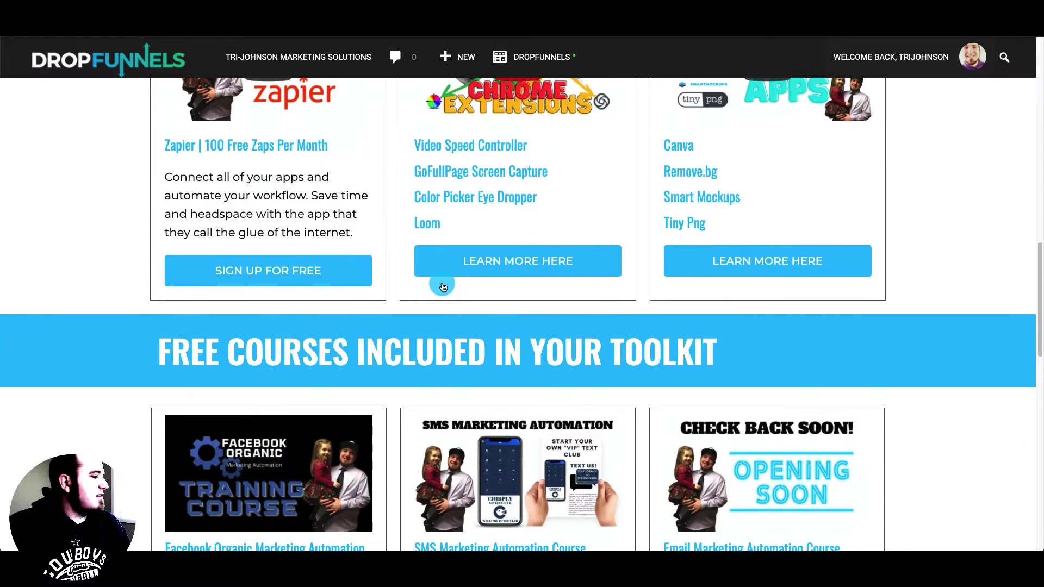
{"action": "scroll", "coordinate": [442, 283], "scroll_direction": "down", "scroll_amount": 10}
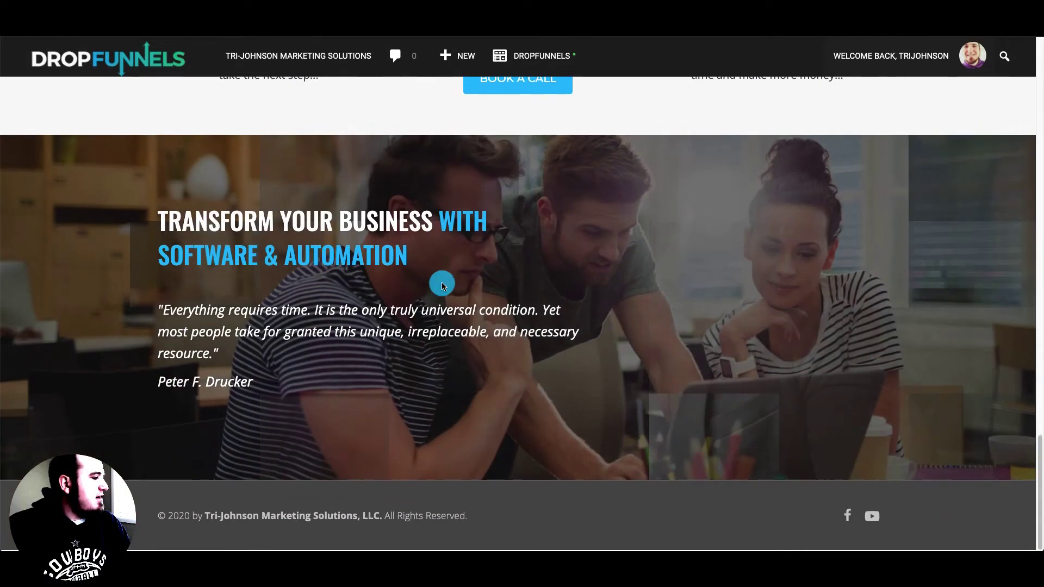
{"action": "scroll", "coordinate": [441, 283], "scroll_direction": "up", "scroll_amount": 10}
{"action": "scroll", "coordinate": [443, 287], "scroll_direction": "up", "scroll_amount": 20}
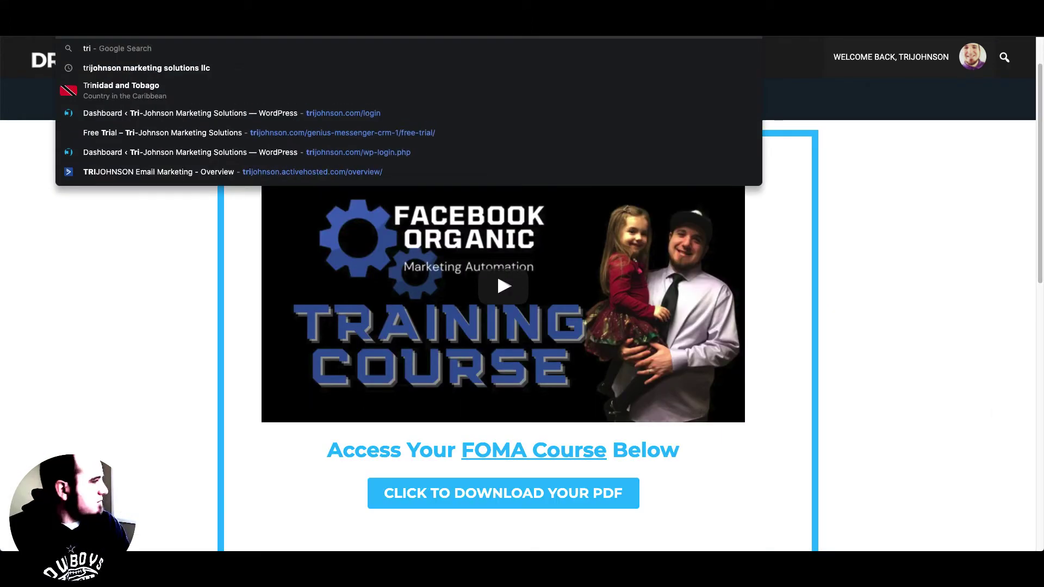
Step: Open the Tri-Johnson Marketing Solutions home page and submit its toolkit opt-in form with the name and e-mail address
{"action": "left_click", "coordinate": [431, 175]}
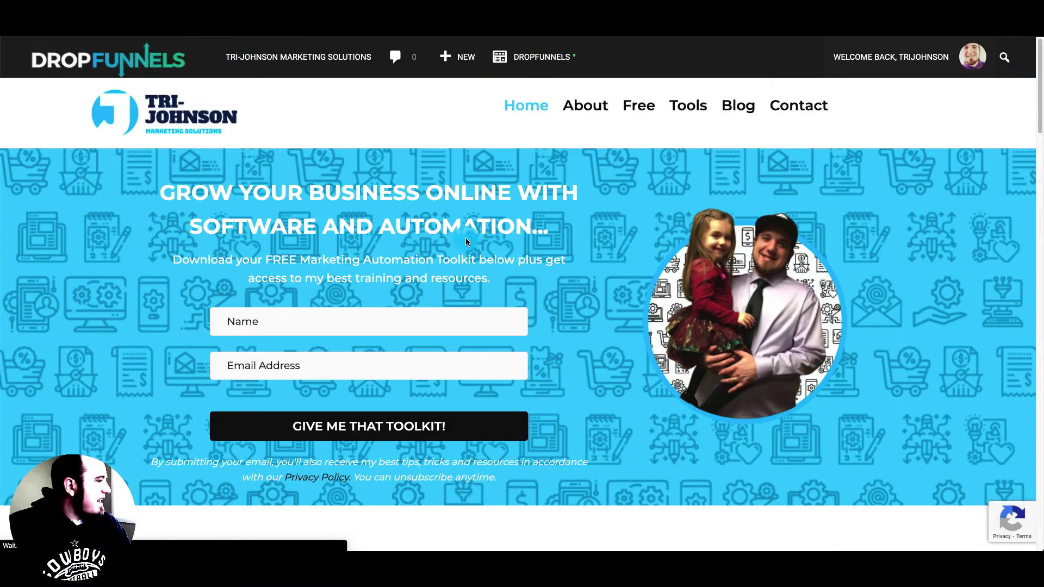
{"action": "left_click", "coordinate": [444, 277]}
{"action": "left_click", "coordinate": [368, 310]}
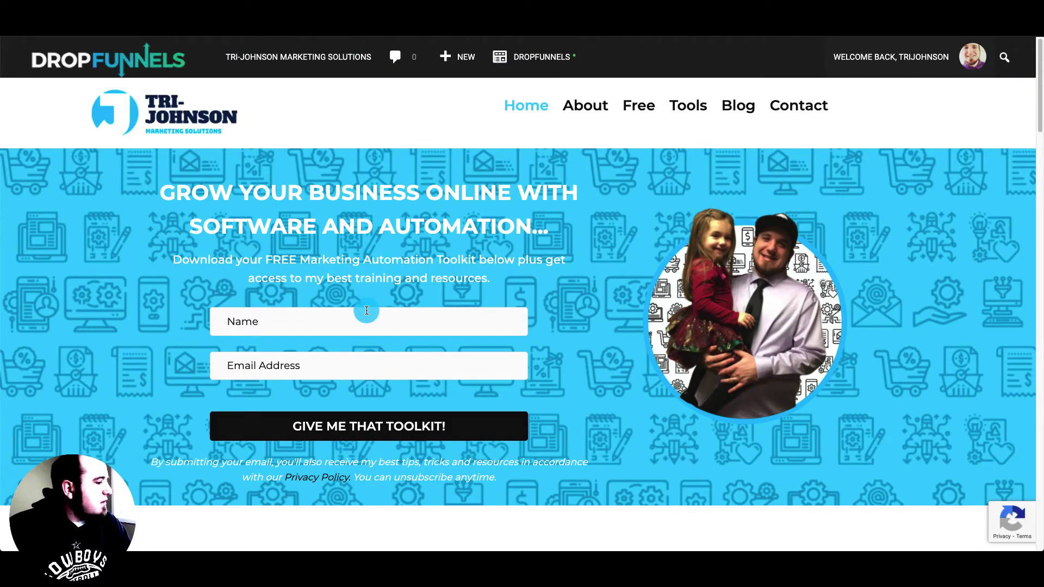
{"action": "left_click", "coordinate": [255, 348]}
{"action": "left_click", "coordinate": [277, 365]}
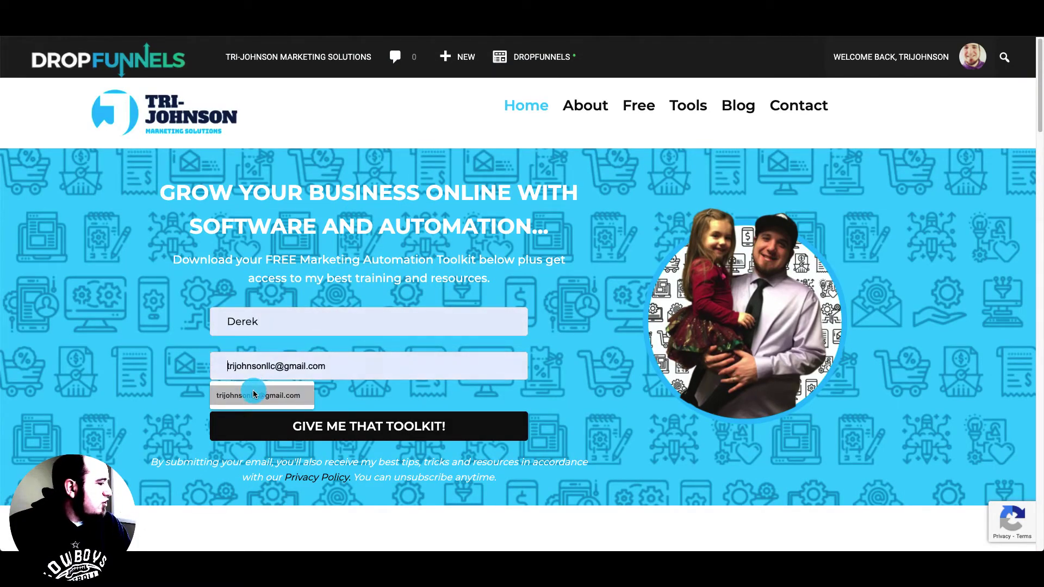
{"action": "left_click", "coordinate": [253, 394]}
{"action": "left_click", "coordinate": [333, 427]}
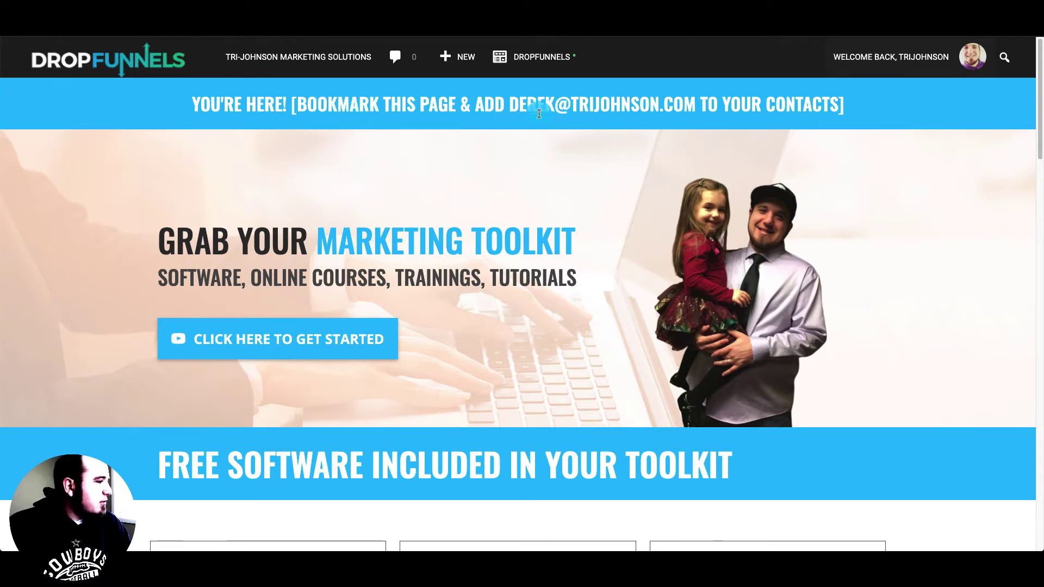
Step: Open the toolkit page's welcome video, close it, and look through the free software offers below
{"action": "scroll", "coordinate": [459, 310], "scroll_direction": "down", "scroll_amount": 5}
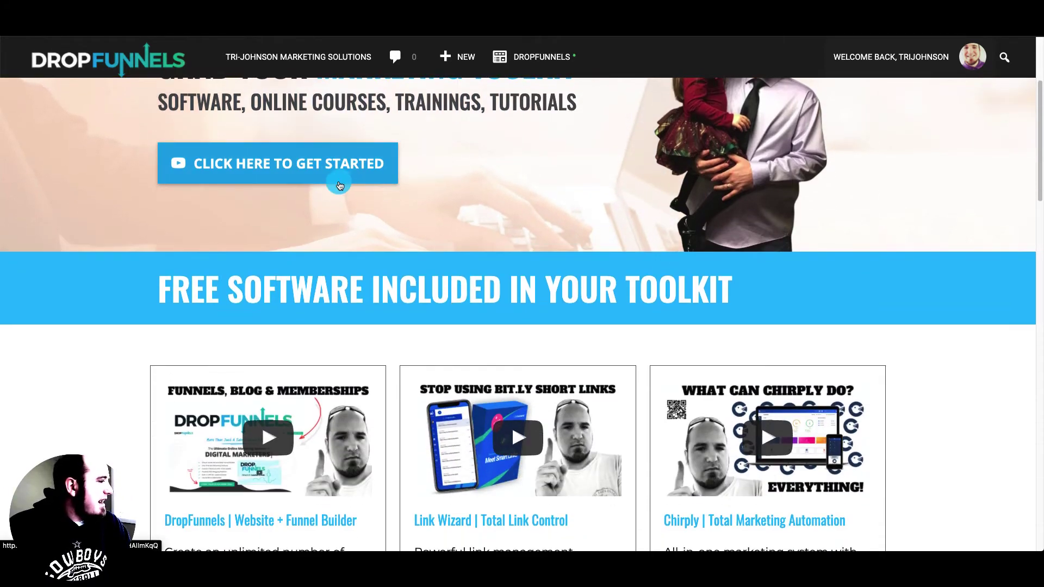
{"action": "scroll", "coordinate": [342, 203], "scroll_direction": "up", "scroll_amount": 5}
{"action": "left_click", "coordinate": [322, 329]}
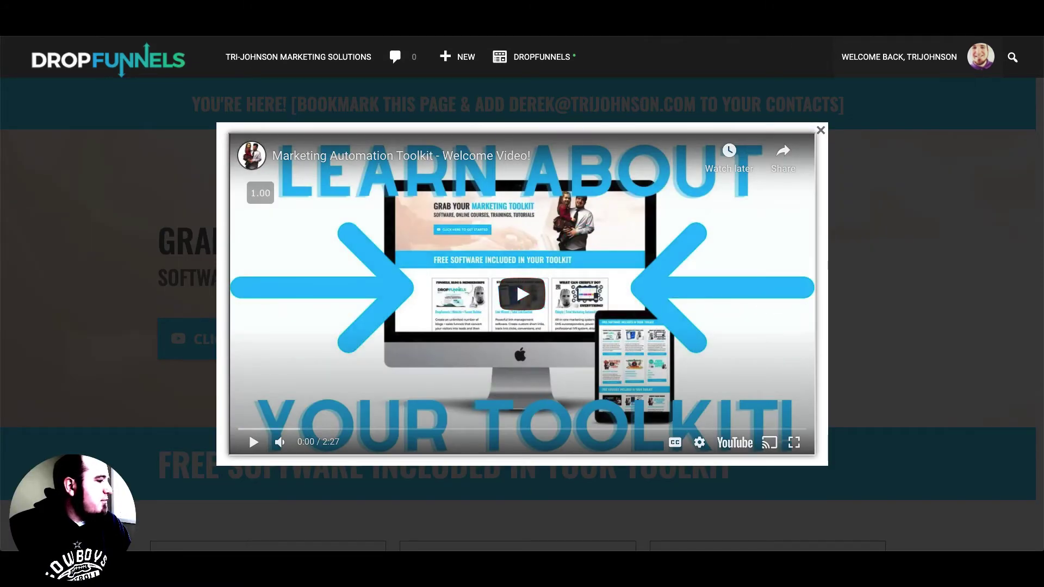
{"action": "scroll", "coordinate": [644, 331], "scroll_direction": "down", "scroll_amount": 20}
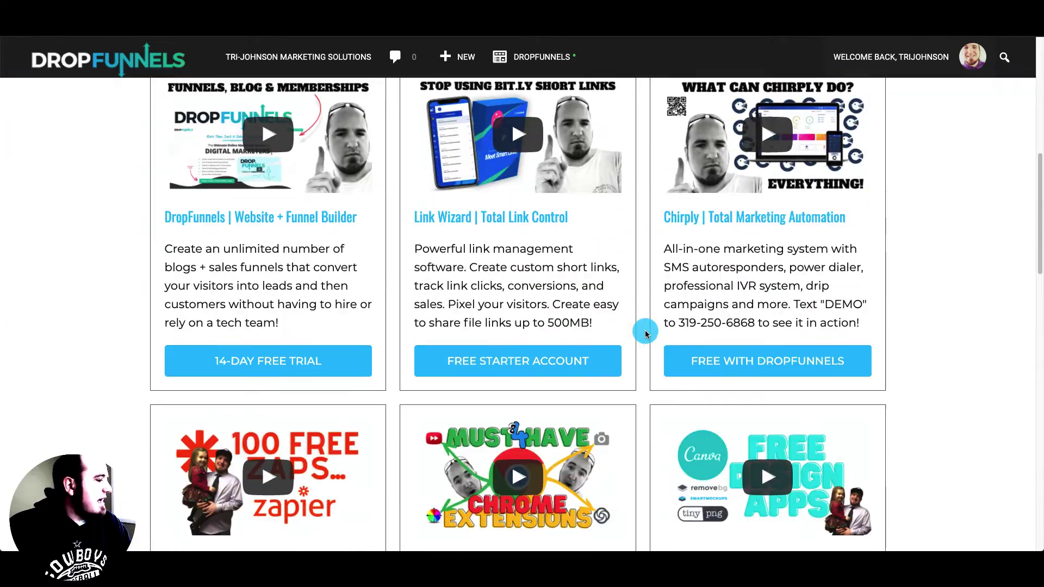
{"action": "scroll", "coordinate": [561, 297], "scroll_direction": "down", "scroll_amount": 5}
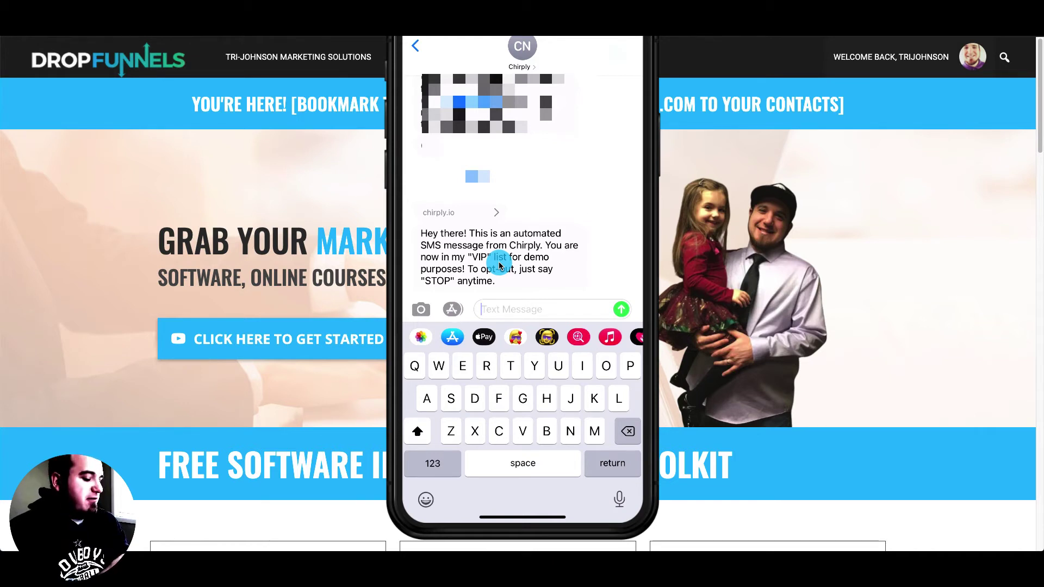
Step: Send the text message "Free Course" in the Chirply conversation on the mirrored phone
{"action": "type", "text": "Free"}
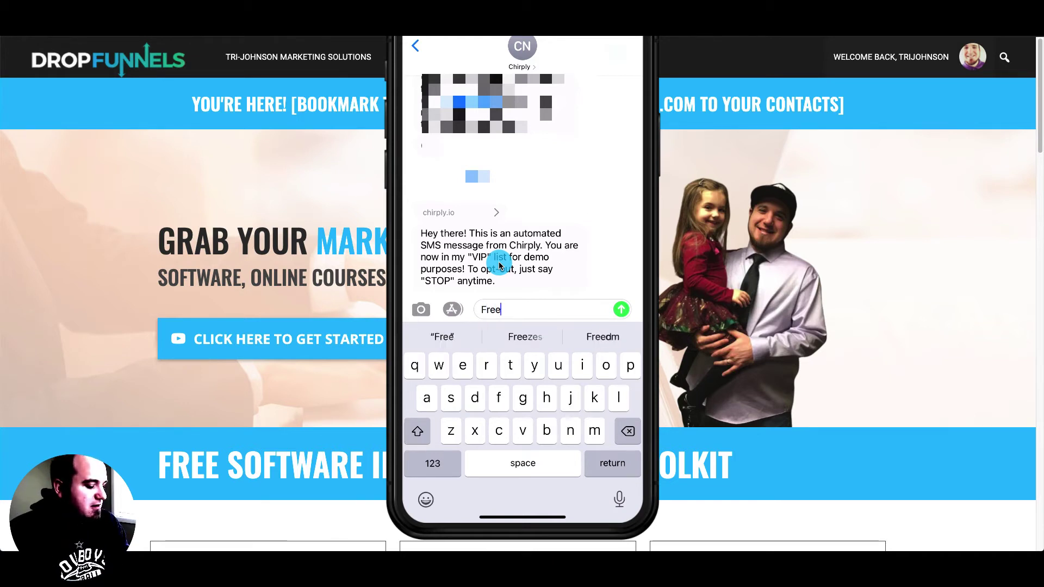
{"action": "type", "text": " Course"}
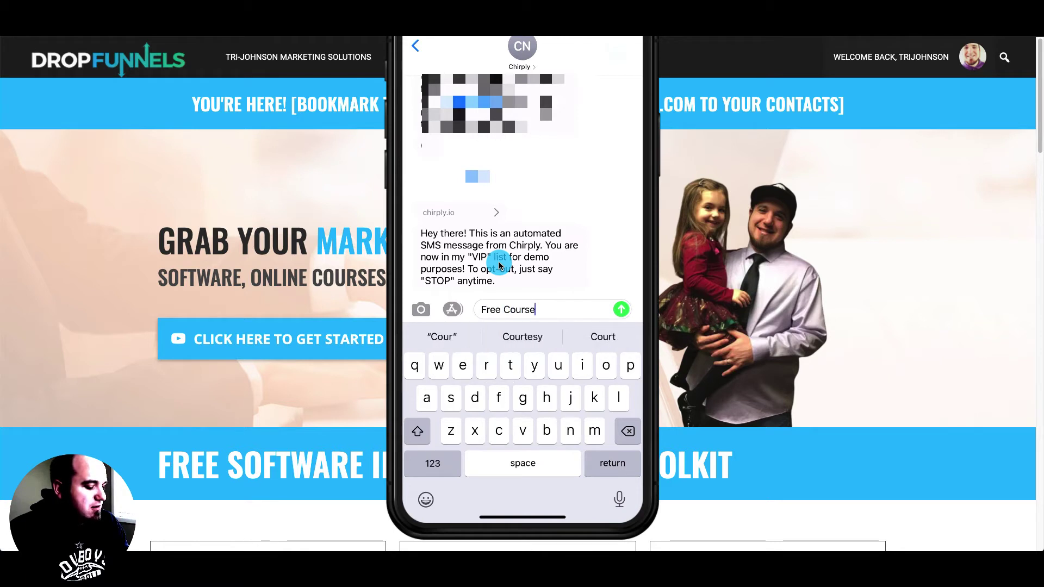
{"action": "key", "text": "Return"}
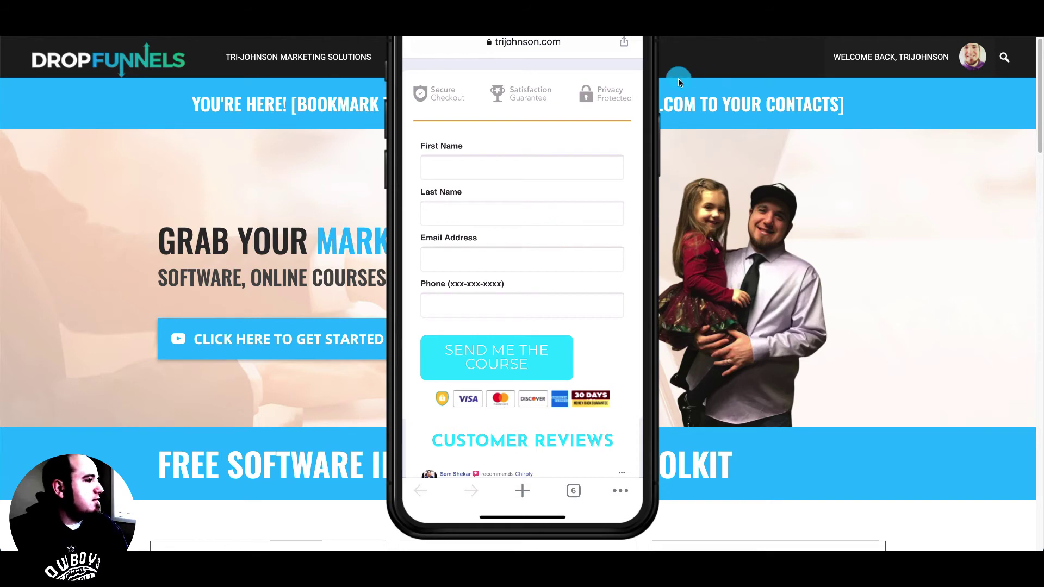
Step: Switch to the Unlimited Leads automation in ActiveCampaign, examine its tag trigger, and view the notification email's settings without changing them
{"action": "left_click_drag", "start_coordinate": [648, 60], "coordinate": [1019, 94]}
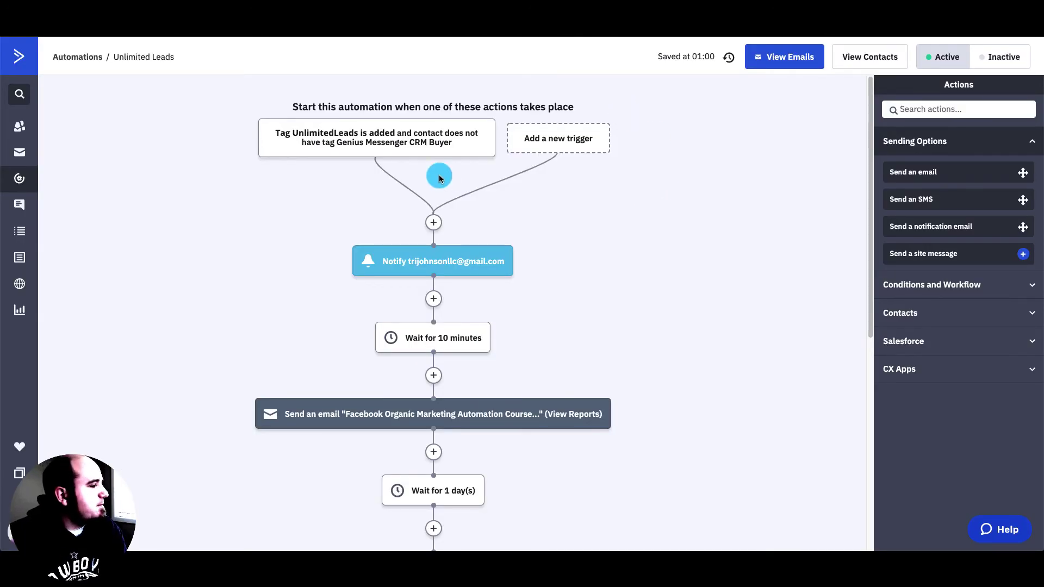
{"action": "mouse_move", "coordinate": [331, 145]}
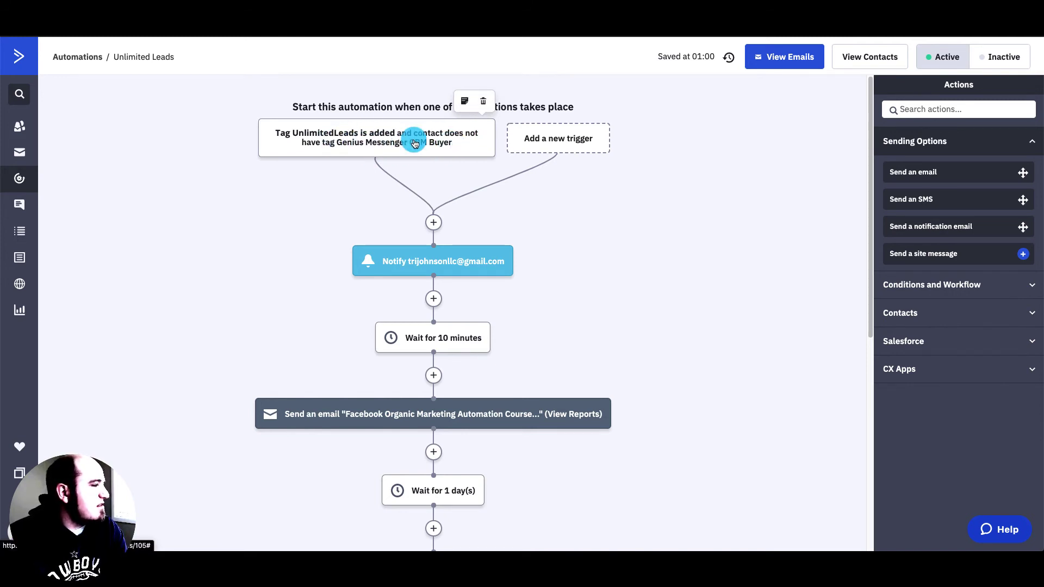
{"action": "scroll", "coordinate": [309, 183], "scroll_direction": "down", "scroll_amount": 3}
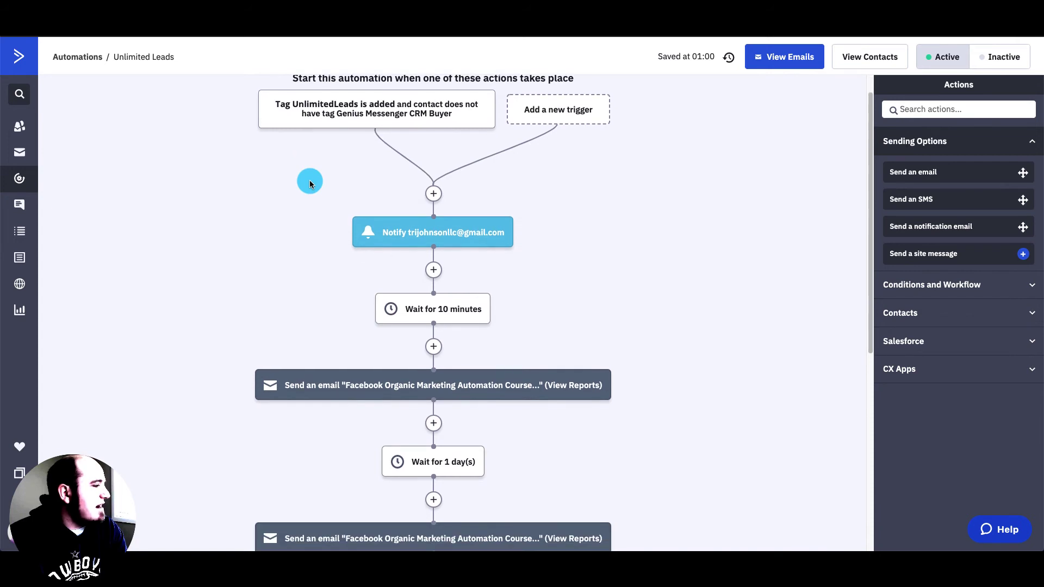
{"action": "mouse_move", "coordinate": [427, 164]}
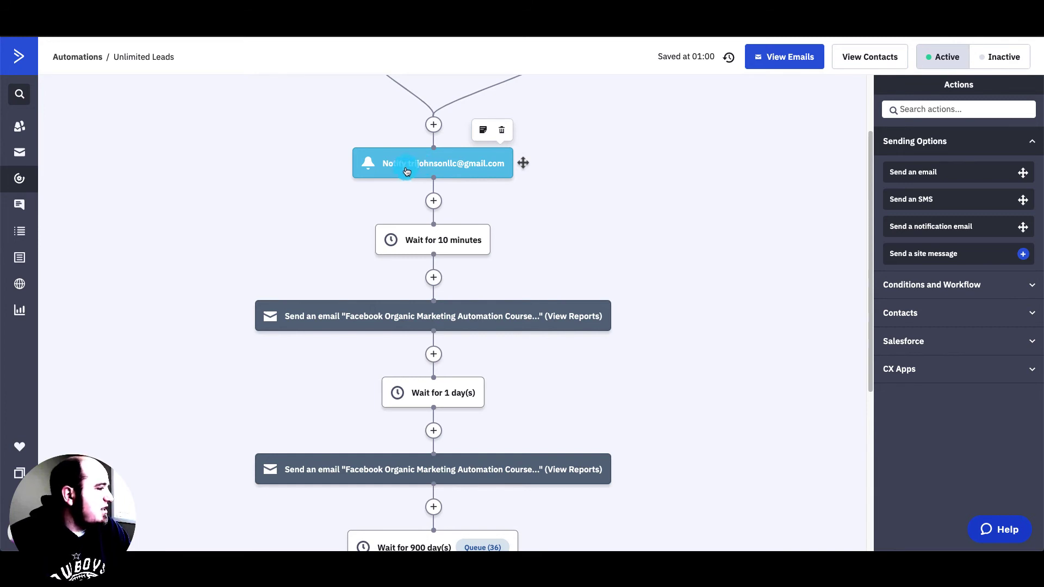
{"action": "left_click", "coordinate": [402, 168]}
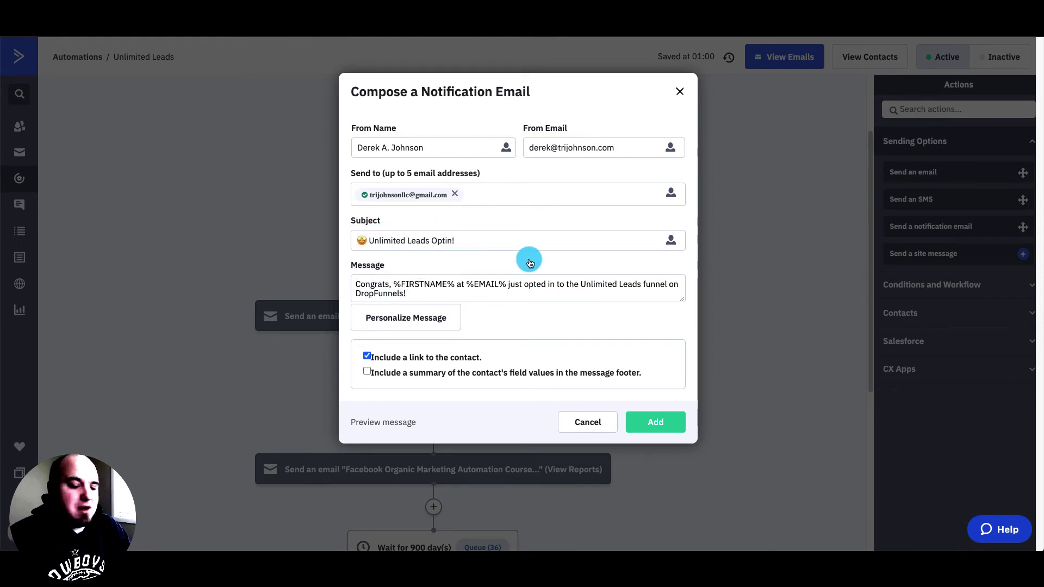
{"action": "left_click", "coordinate": [744, 245]}
Step: Preview the Facebook Organic Marketing Automation Course Delivery email that follows the 10-minute wait, close it, and return to the dashboard
{"action": "scroll", "coordinate": [495, 255], "scroll_direction": "down", "scroll_amount": 1}
{"action": "mouse_move", "coordinate": [361, 251]}
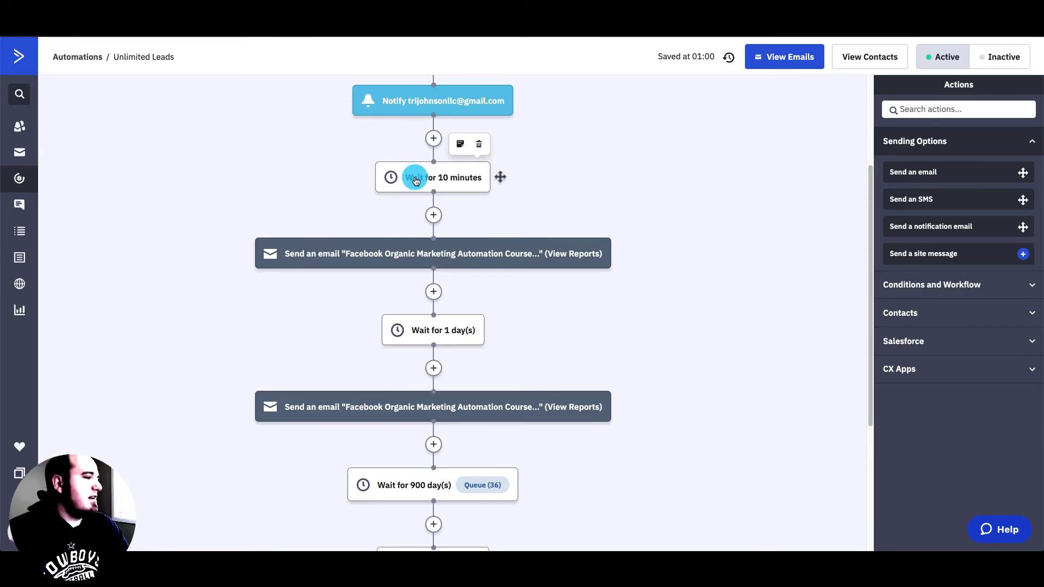
{"action": "left_click", "coordinate": [378, 258]}
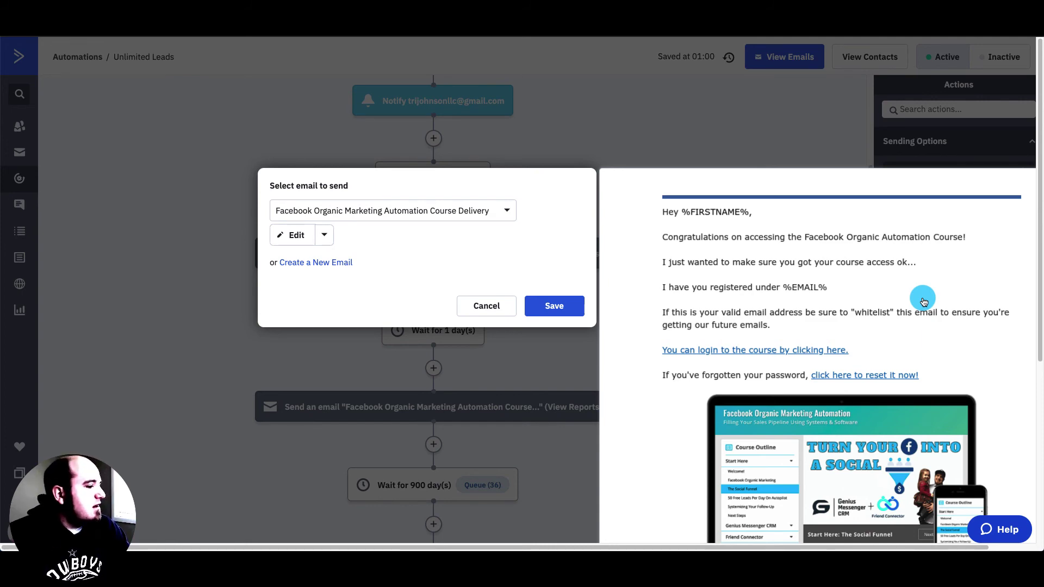
{"action": "left_click", "coordinate": [741, 130]}
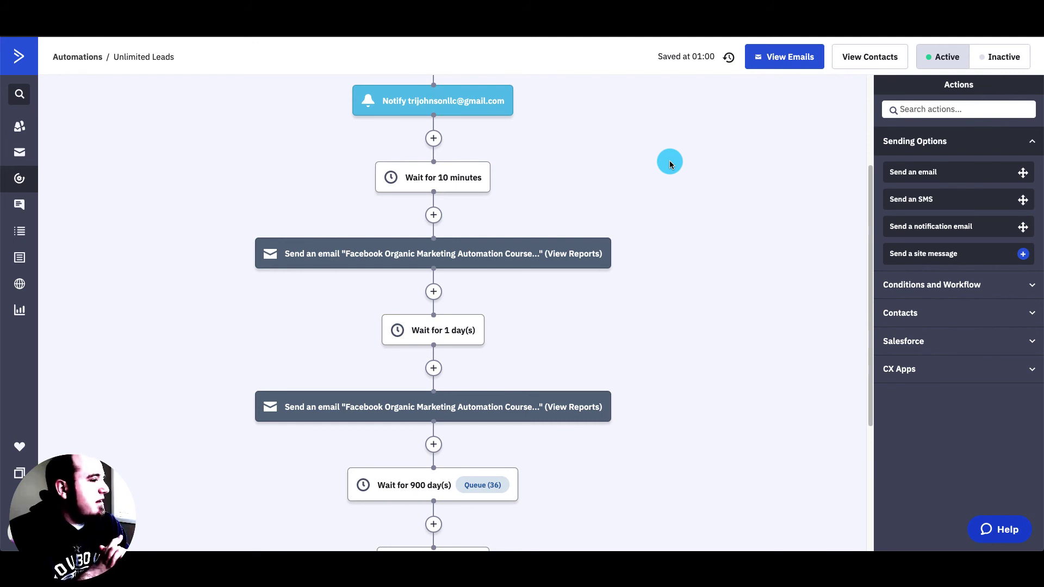
{"action": "scroll", "coordinate": [670, 161], "scroll_direction": "up", "scroll_amount": 3}
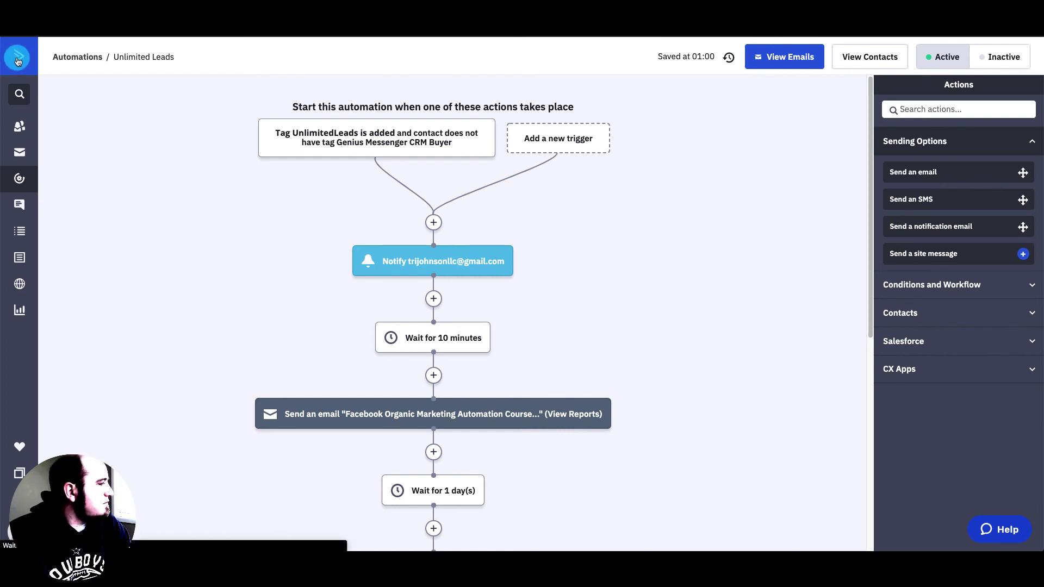
{"action": "left_click", "coordinate": [99, 113]}
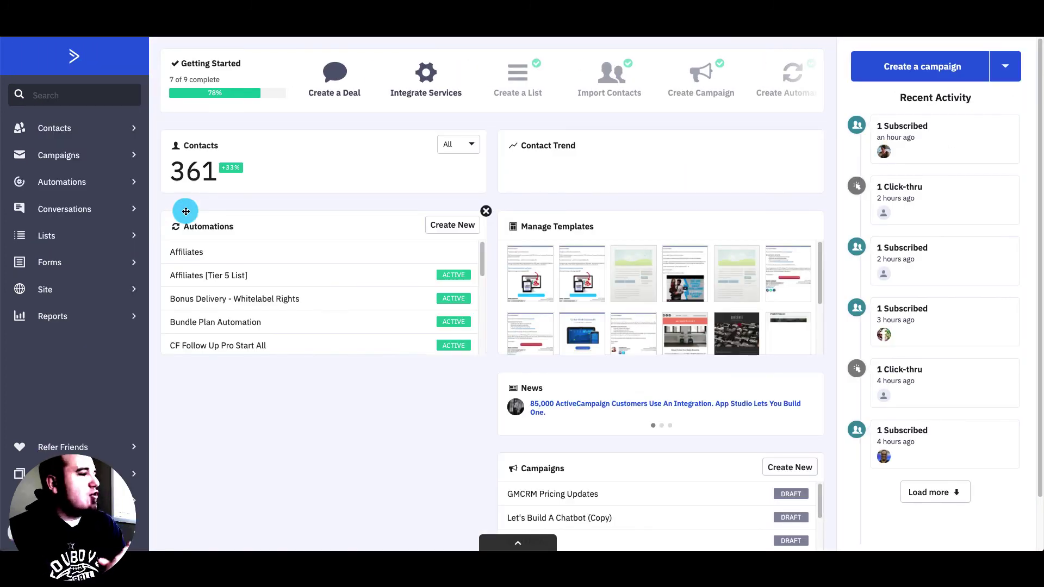